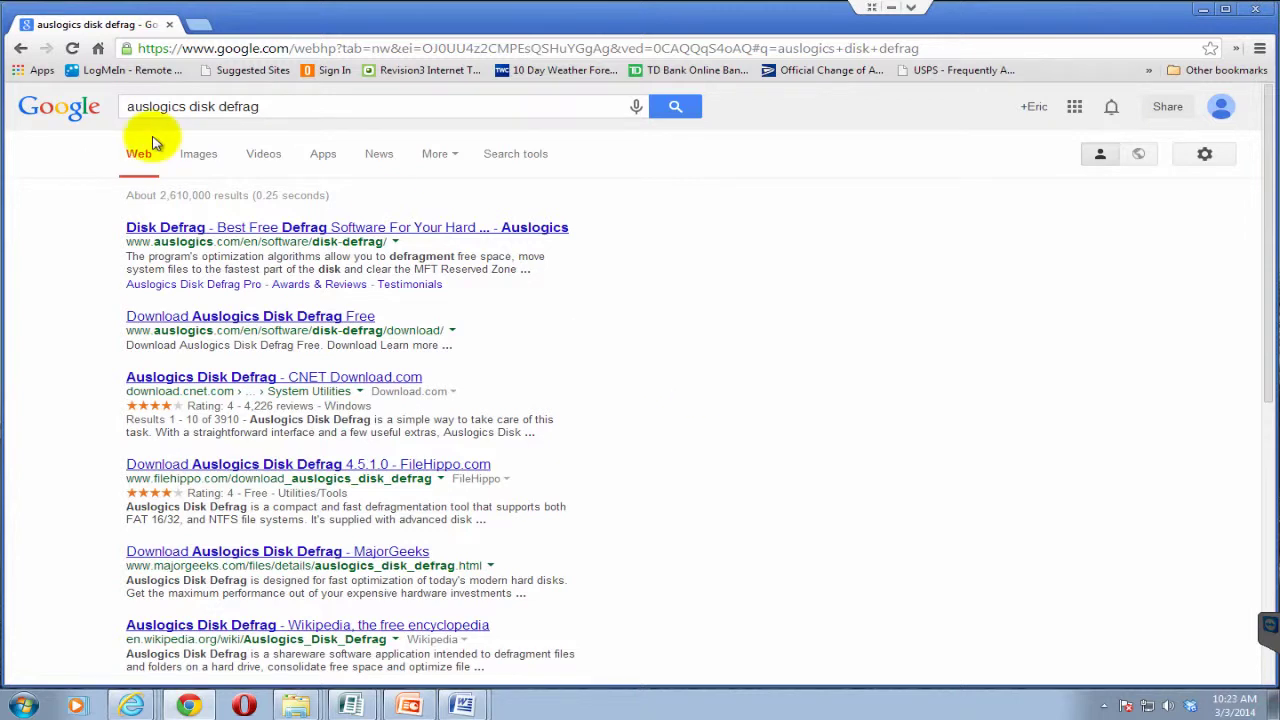
Step: Open the 'Auslogics Disk Defrag - CNET Download.com' result from the Google search
left_click(276, 104)
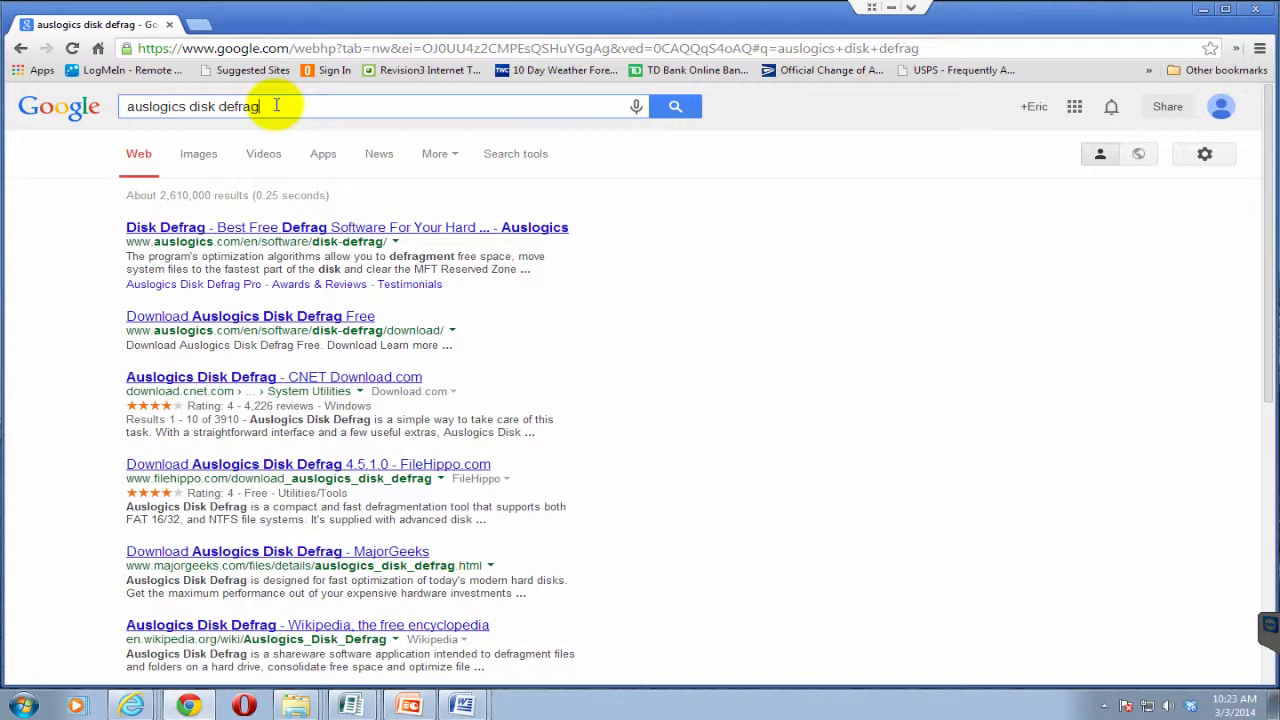
left_click(246, 381)
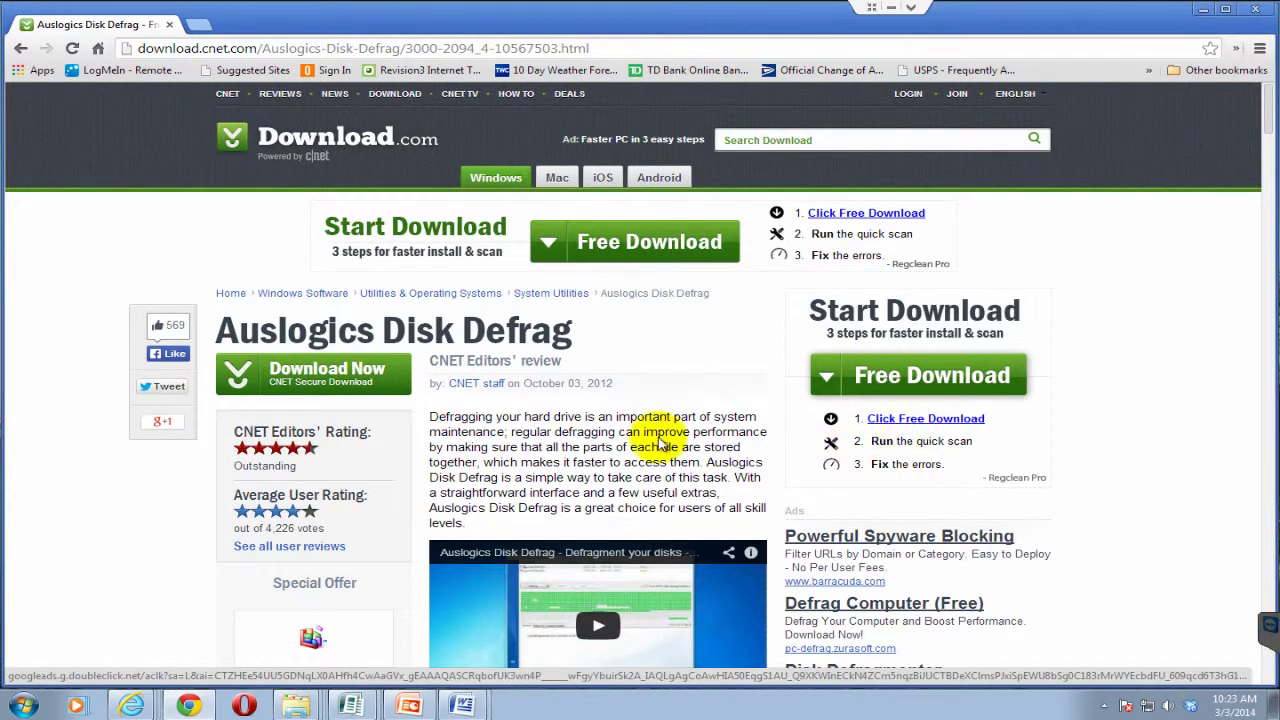
Step: Scroll down through the Auslogics Disk Defrag review and back to the top
scroll(573, 437, "down", 3)
scroll(573, 437, "down", 5)
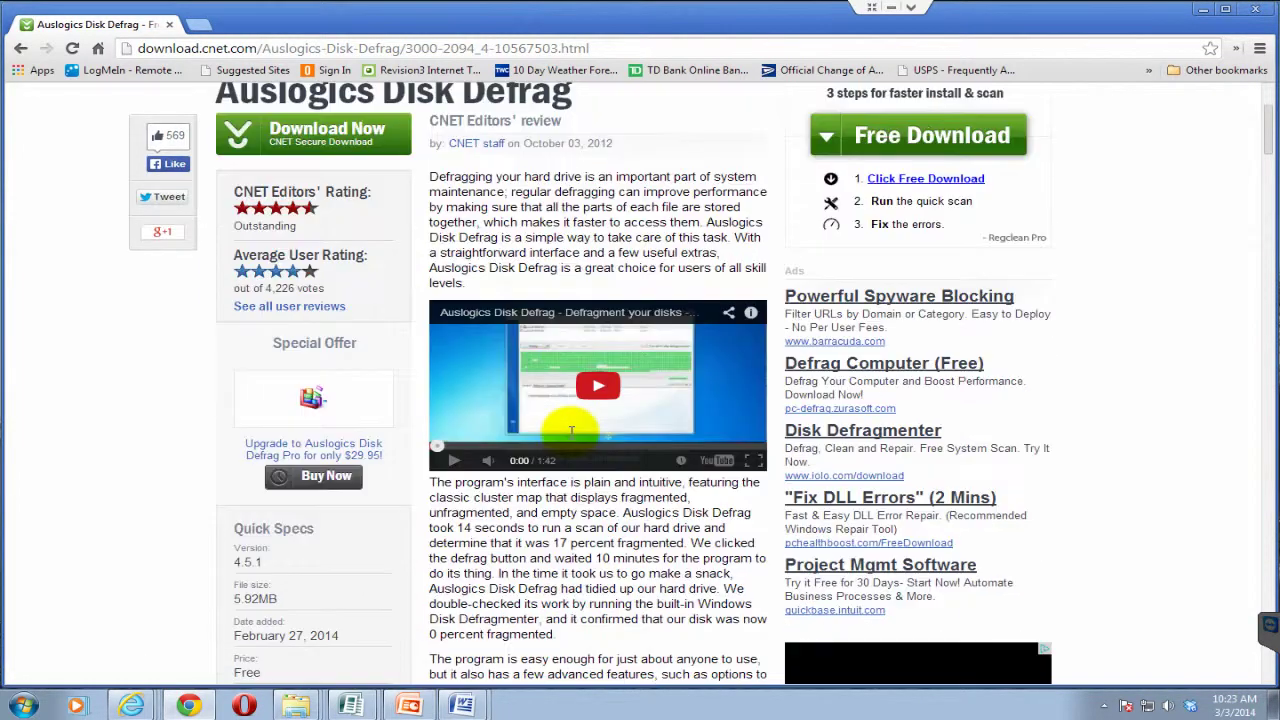
scroll(573, 440, "up", 4)
scroll(573, 437, "up", 5)
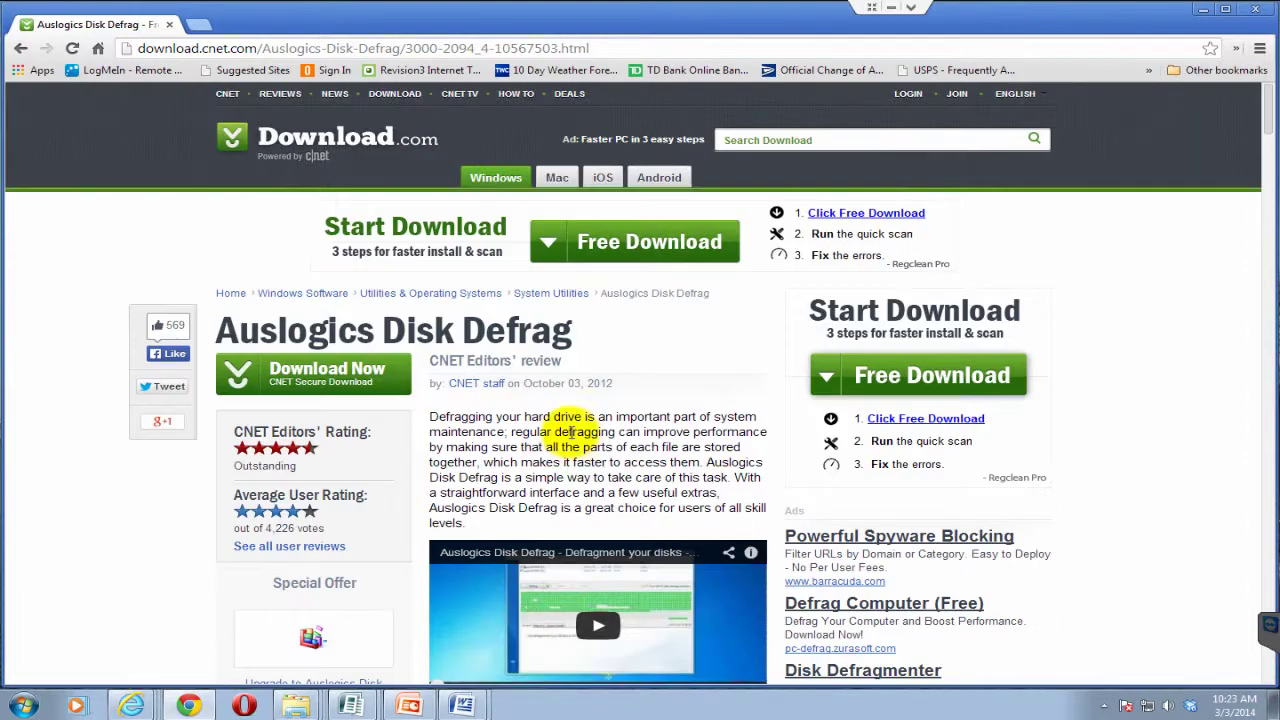
Step: Download disk-defrag-setup.exe into the Downloads folder and open the finished download's options
left_click(309, 381)
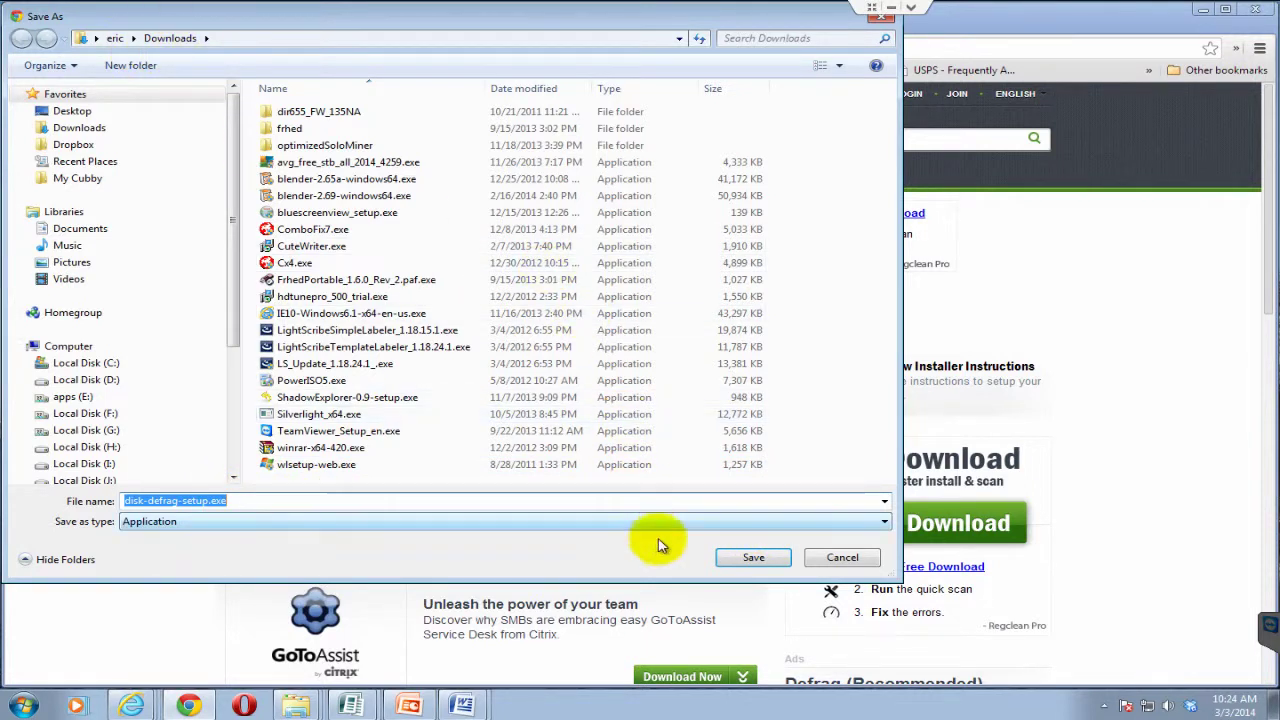
left_click(754, 560)
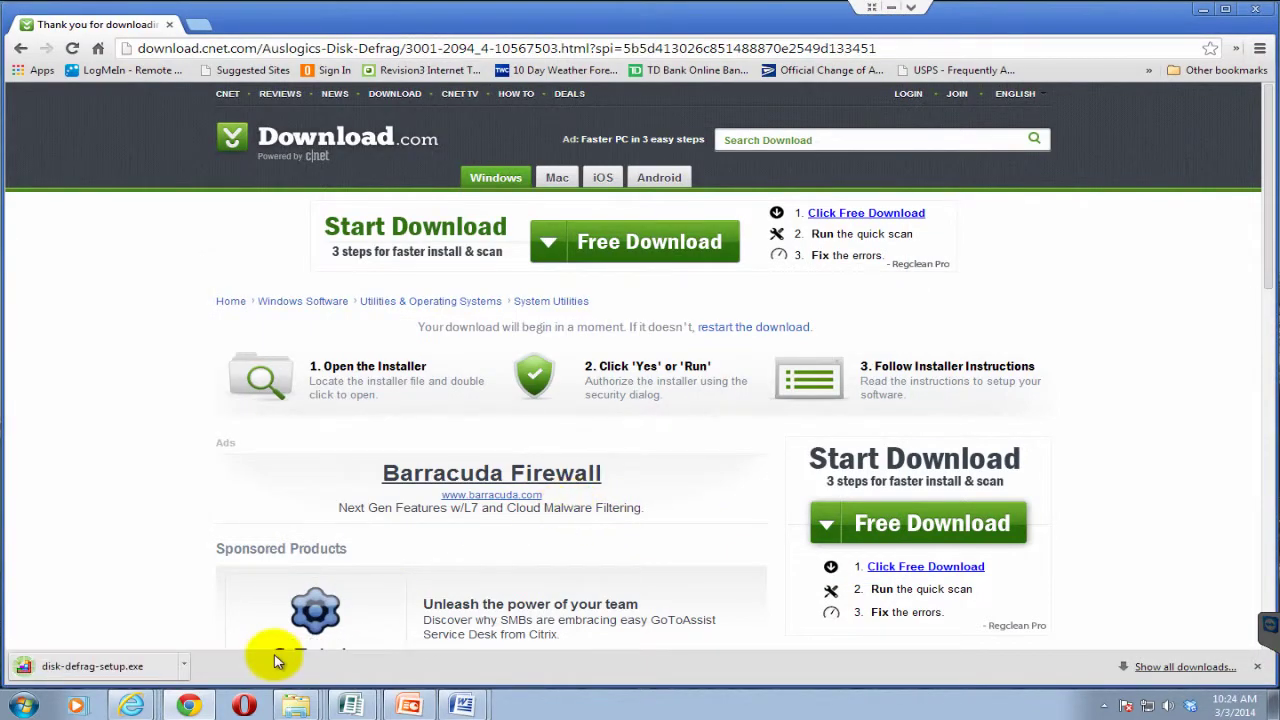
left_click(185, 666)
Step: Show disk-defrag-setup.exe in its folder and bring the Downloads window to the front
left_click(229, 613)
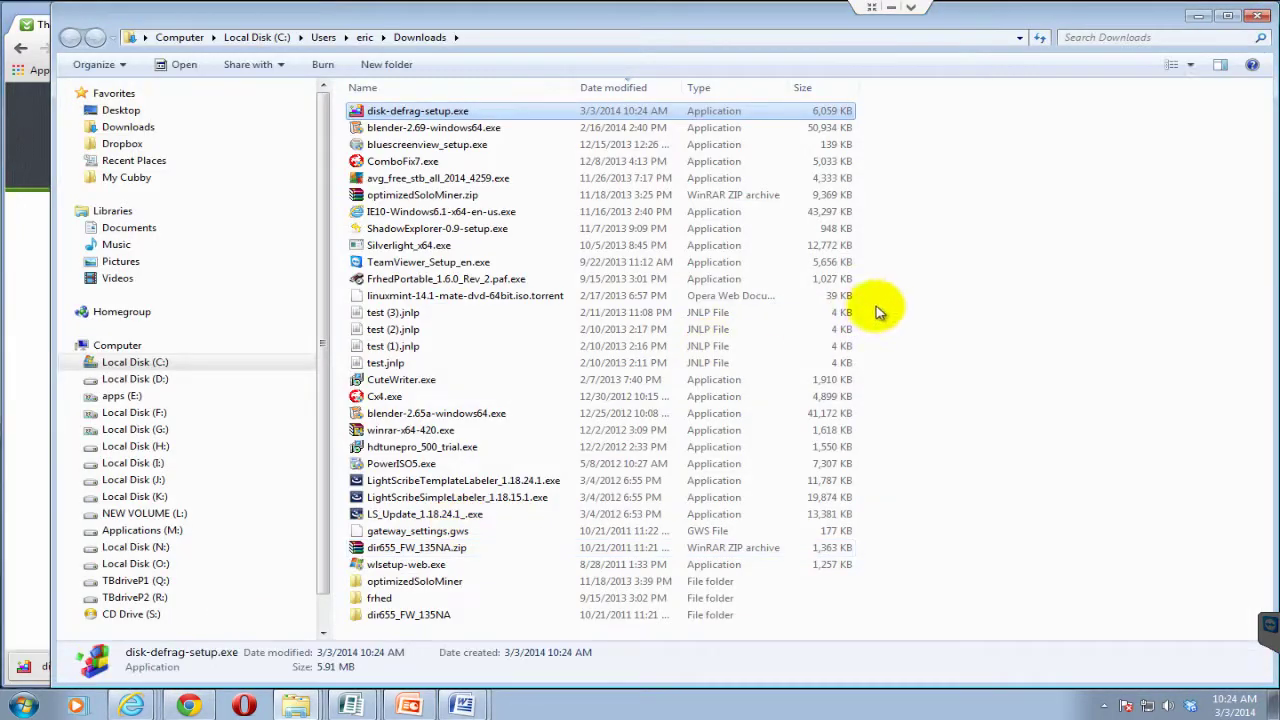
left_click(1200, 17)
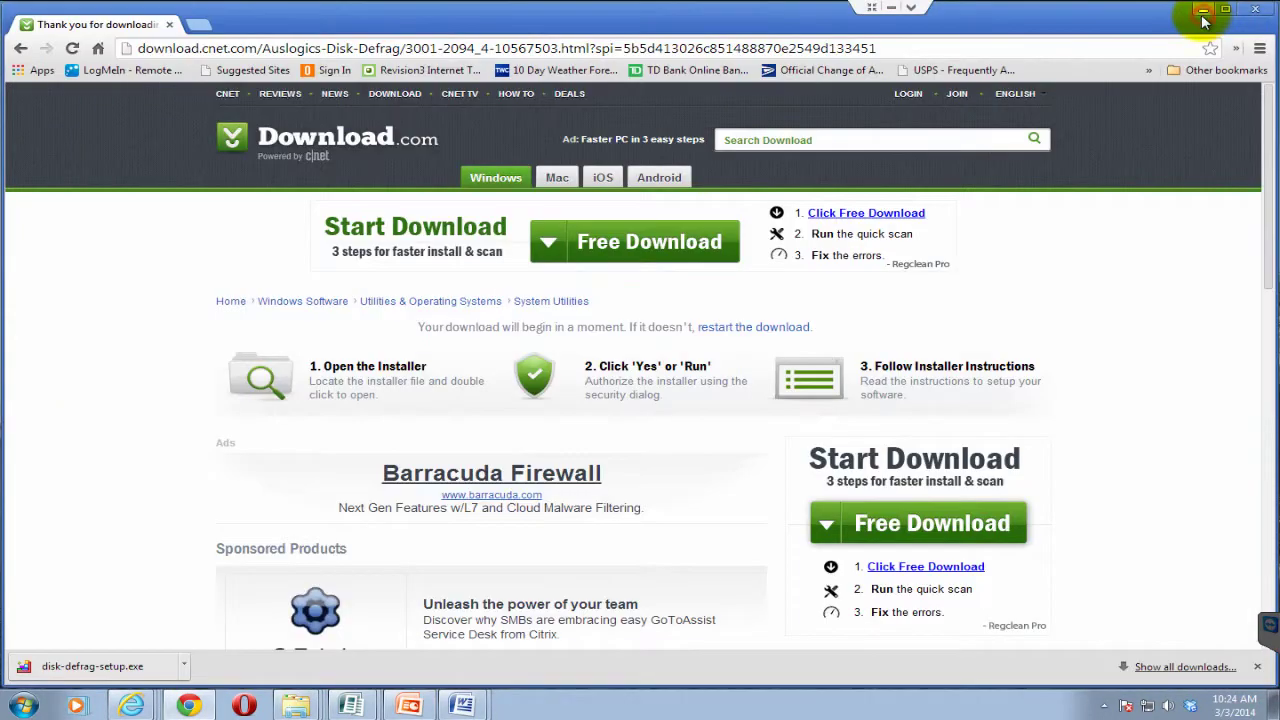
left_click(1203, 13)
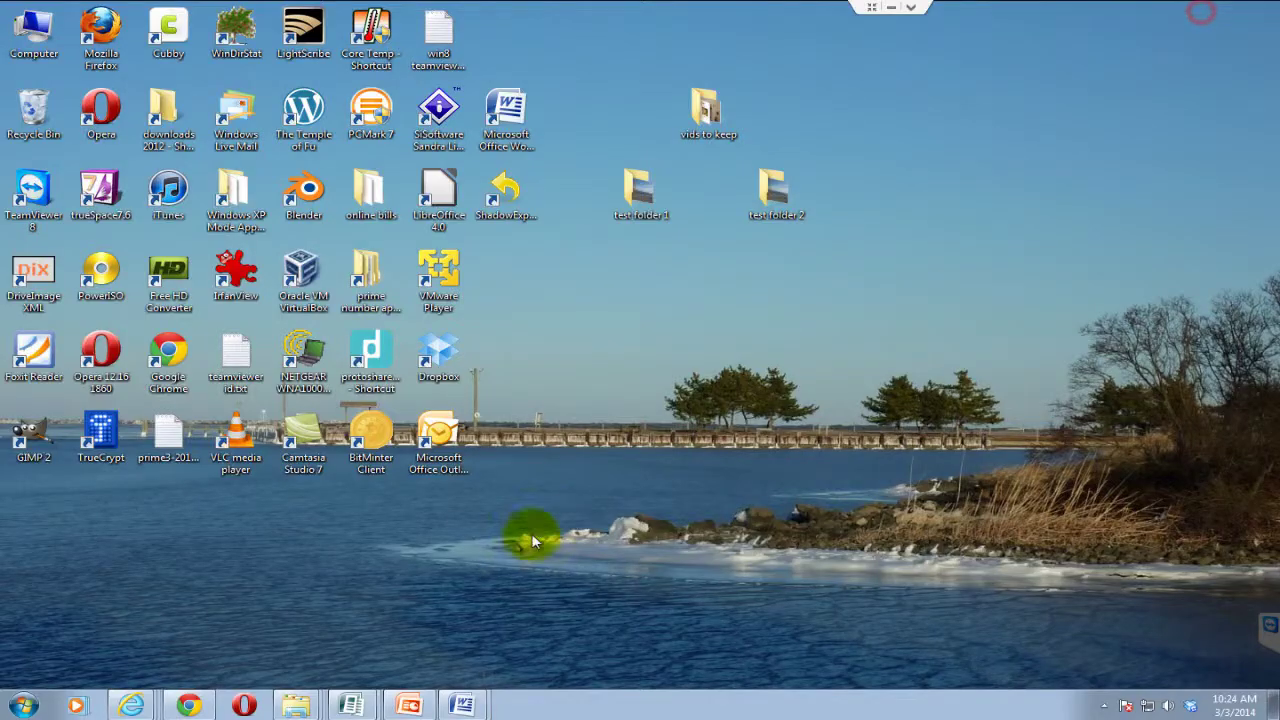
left_click(291, 708)
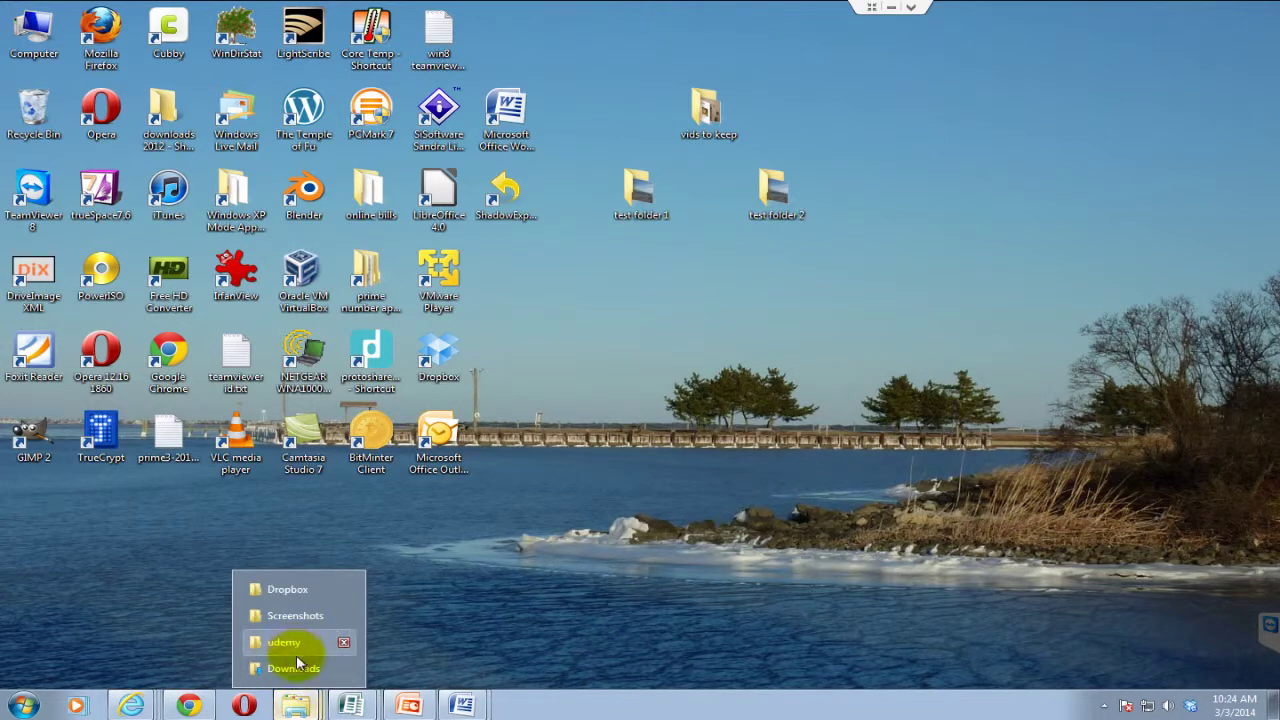
left_click(293, 668)
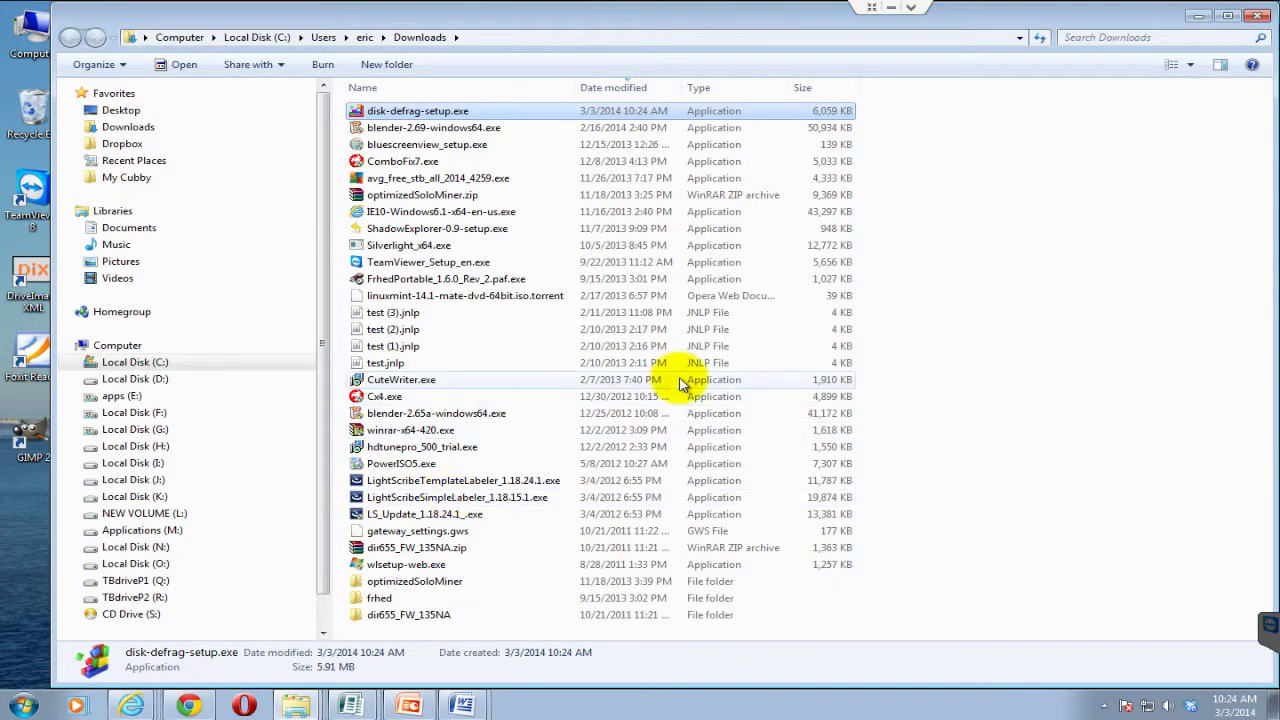
Step: Launch disk-defrag-setup.exe, approving the Run warning and the UAC prompt
double_click(456, 114)
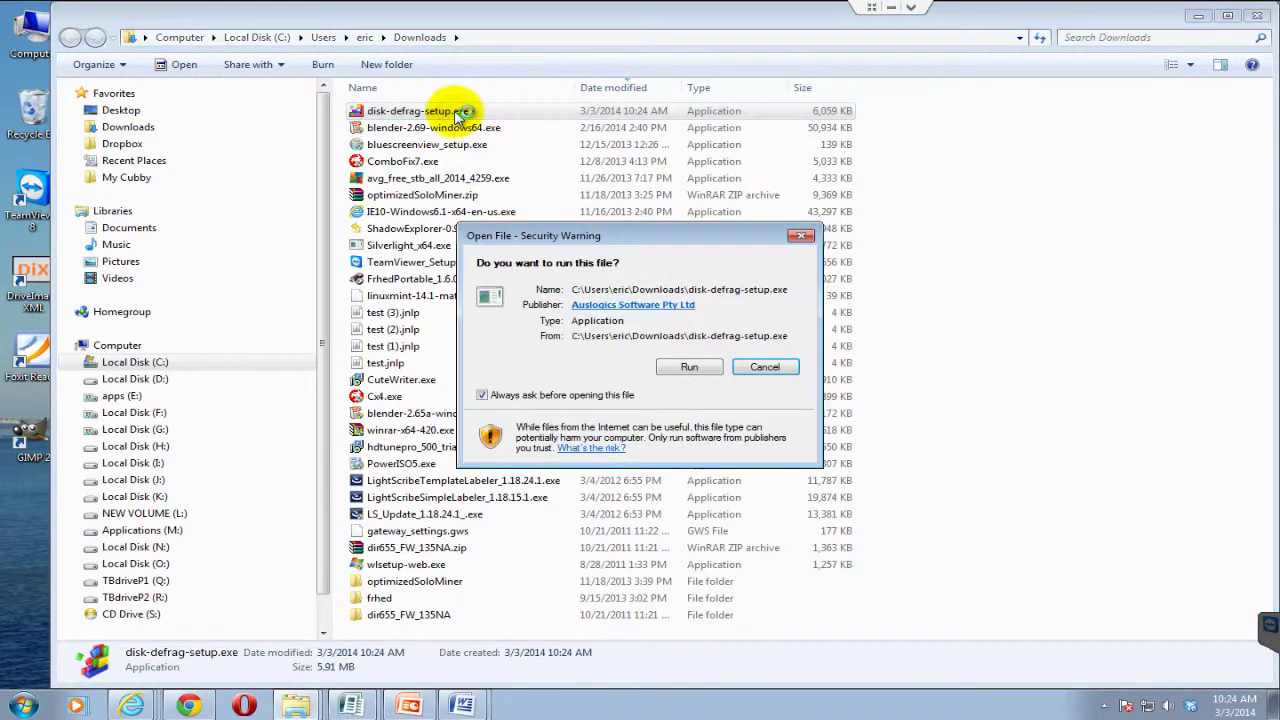
left_click(704, 367)
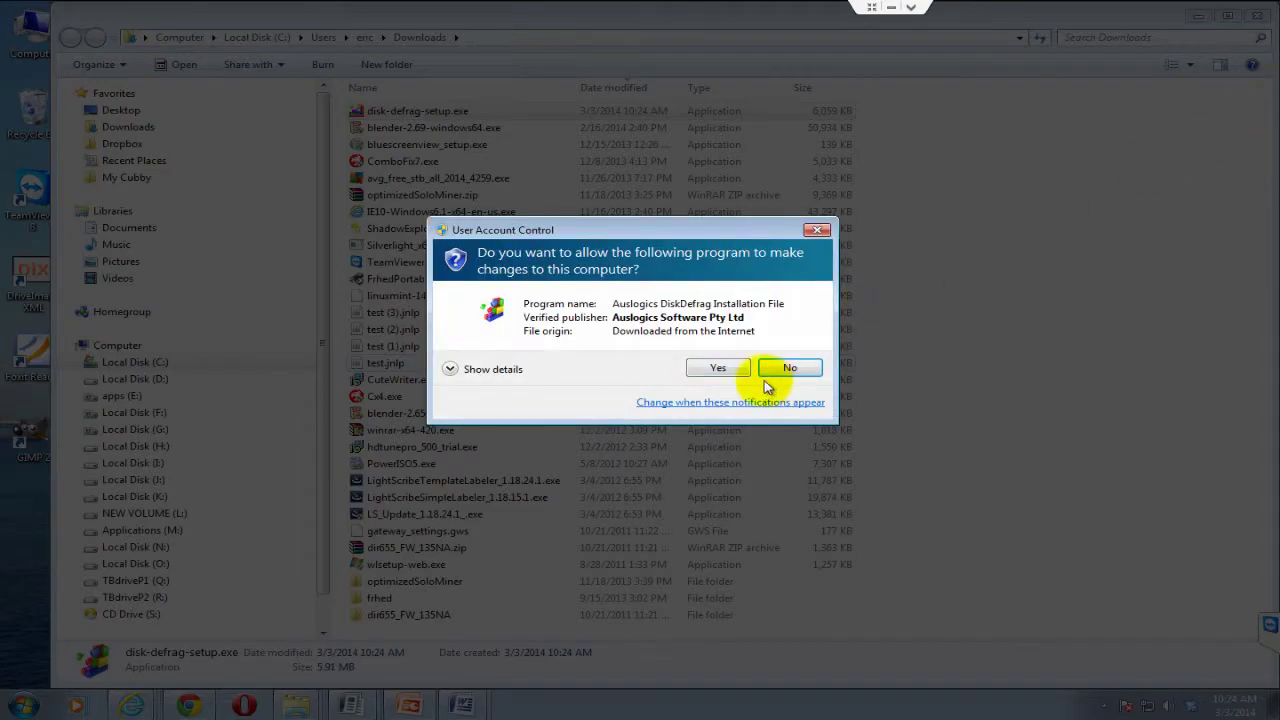
left_click(716, 370)
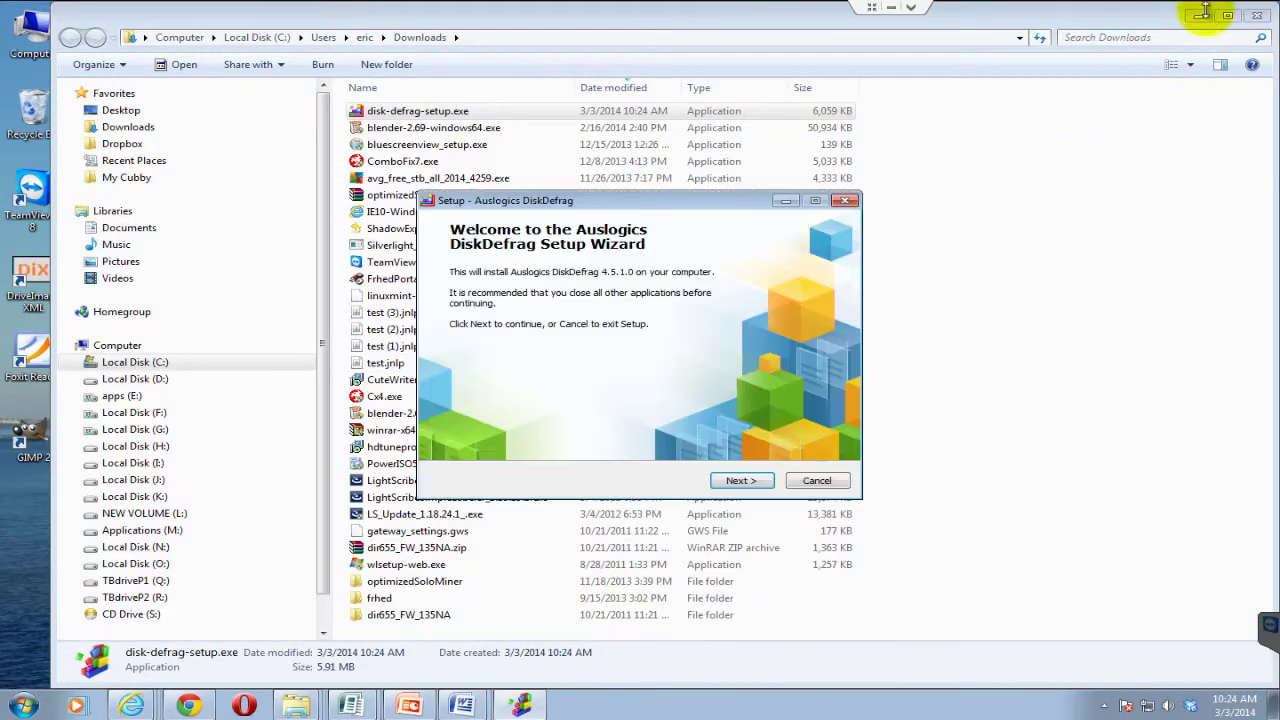
left_click(1197, 16)
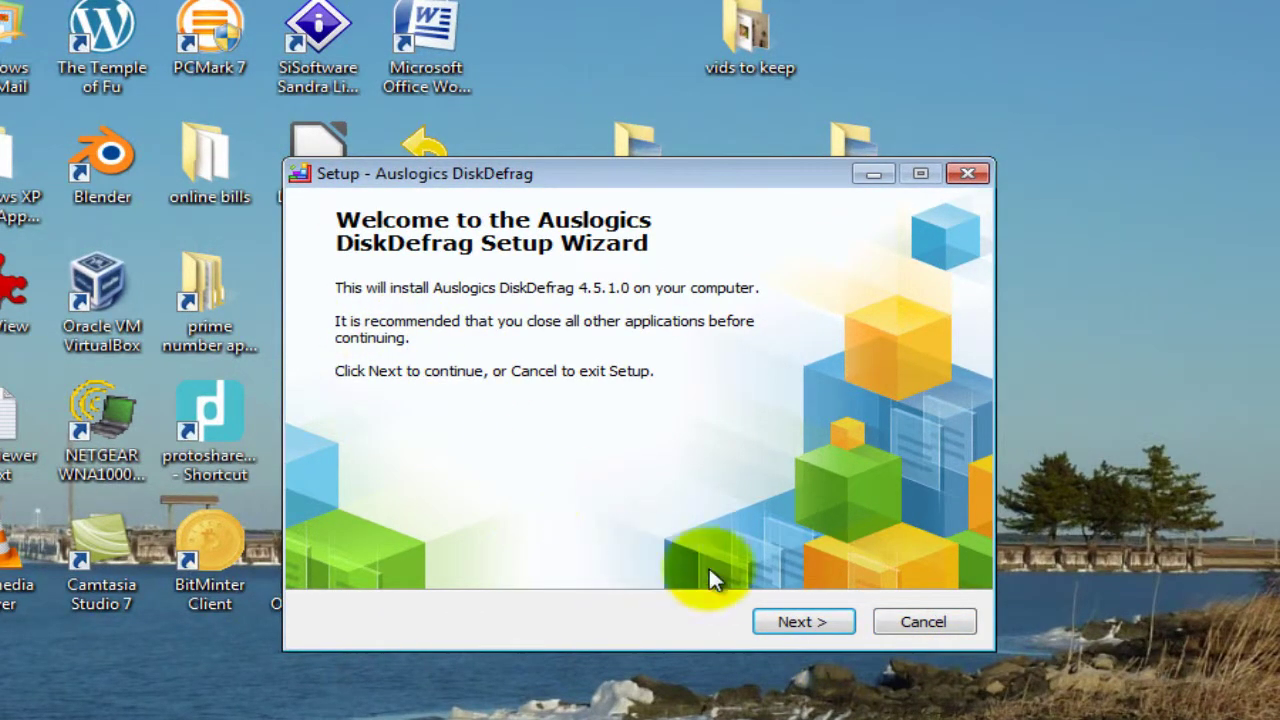
Step: Install DiskDefrag, accepting the license and the default folder, Start Menu and desktop icon settings
left_click(789, 622)
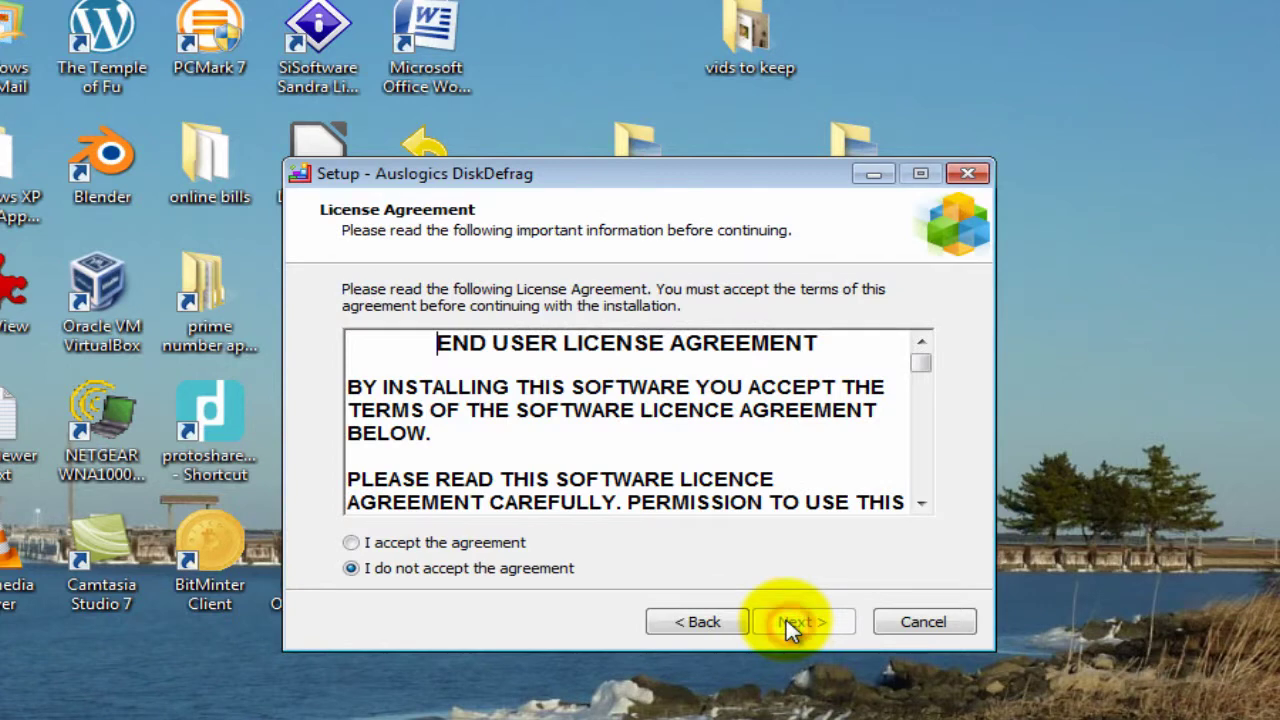
left_click(465, 544)
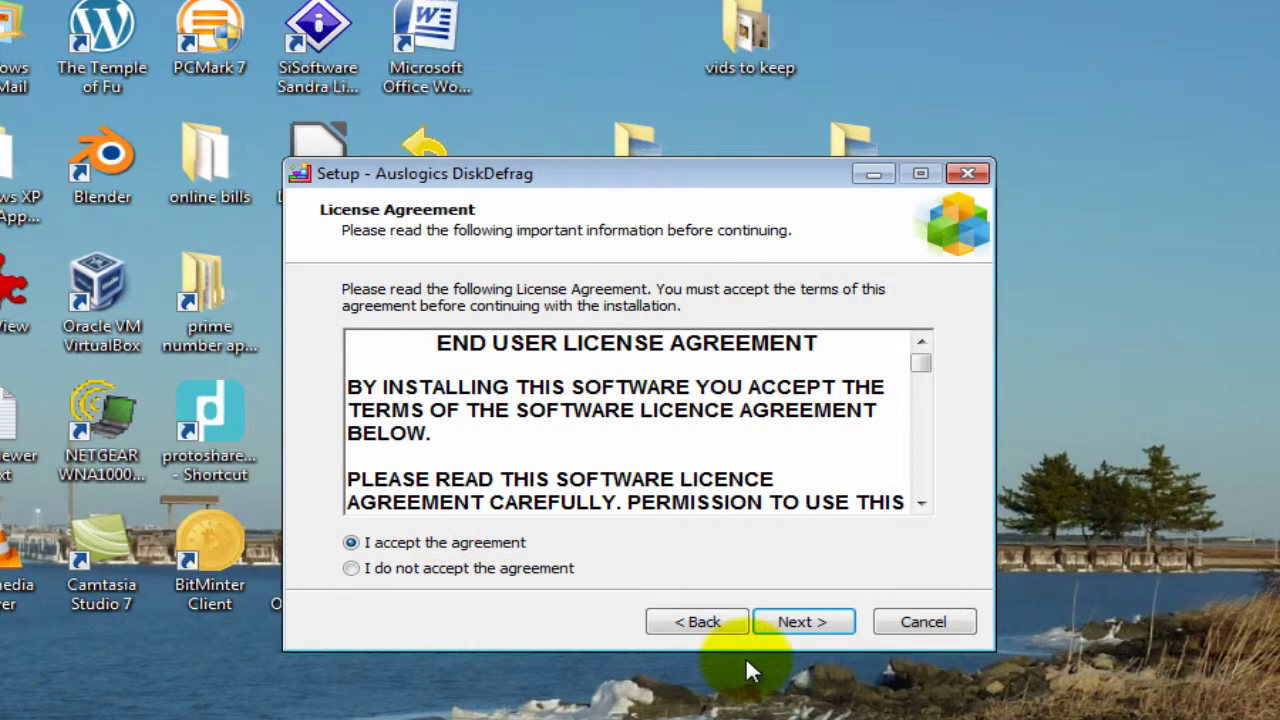
left_click(791, 625)
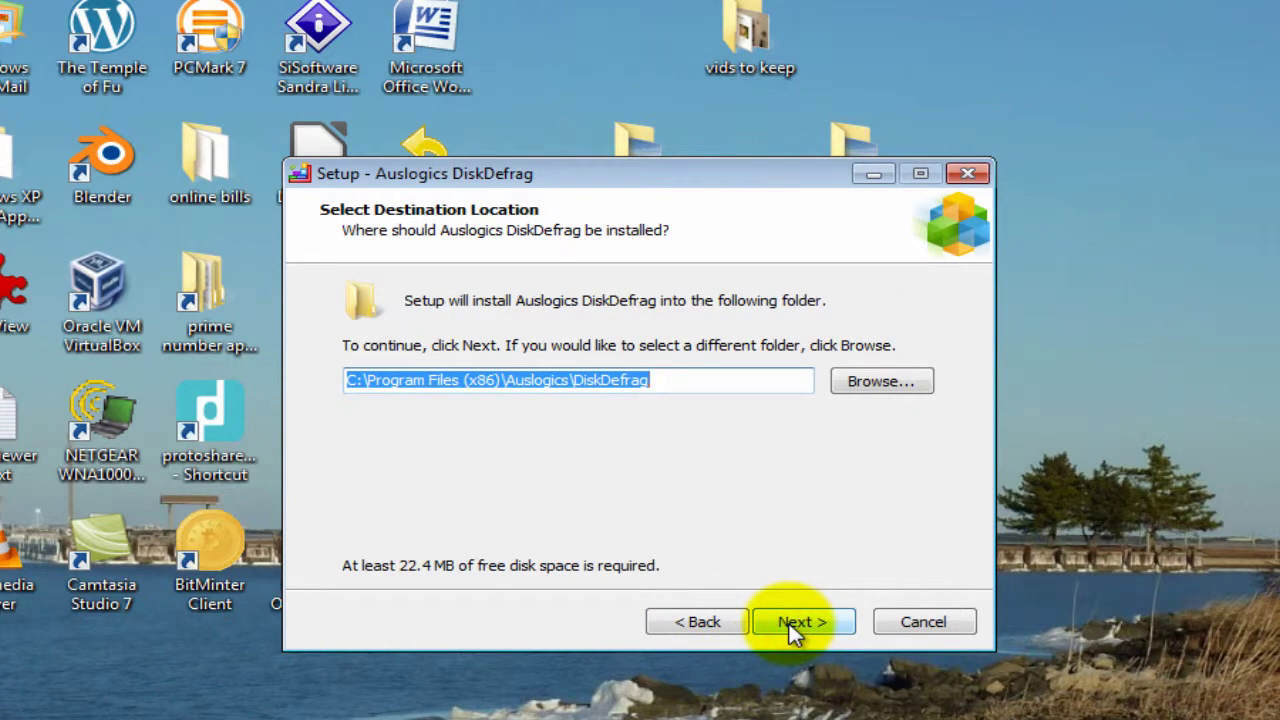
left_click(789, 626)
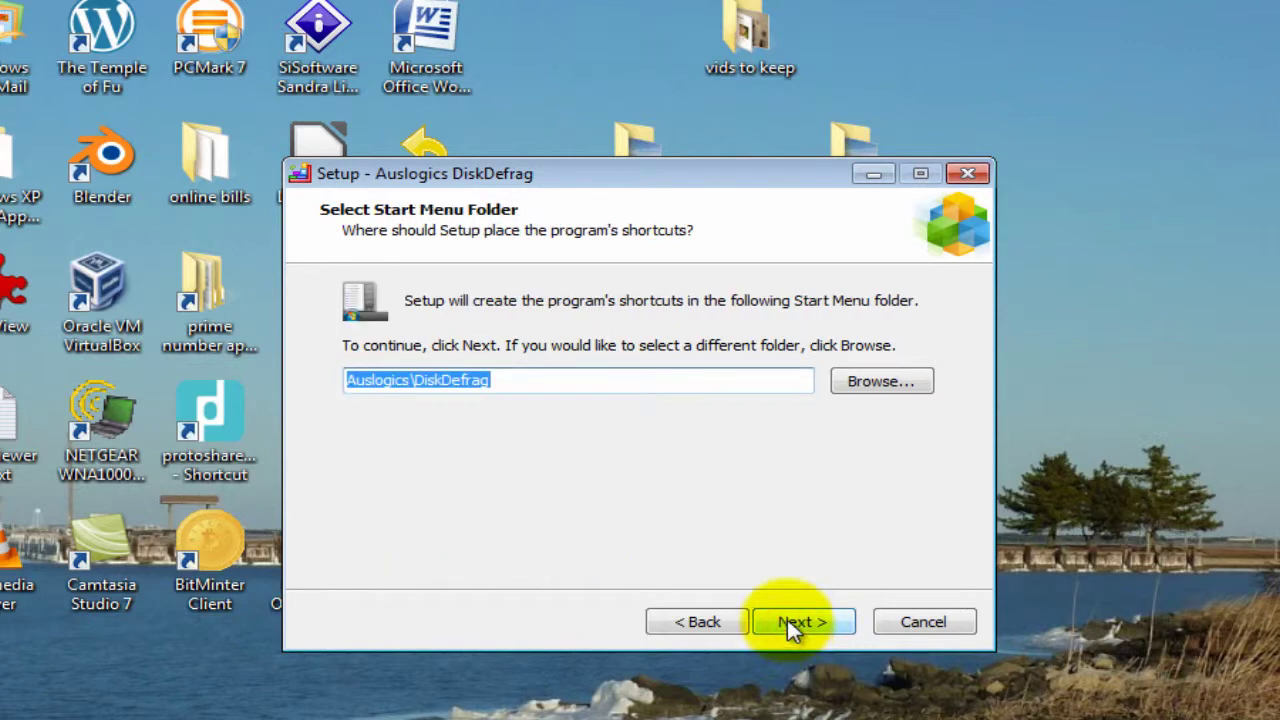
left_click(790, 625)
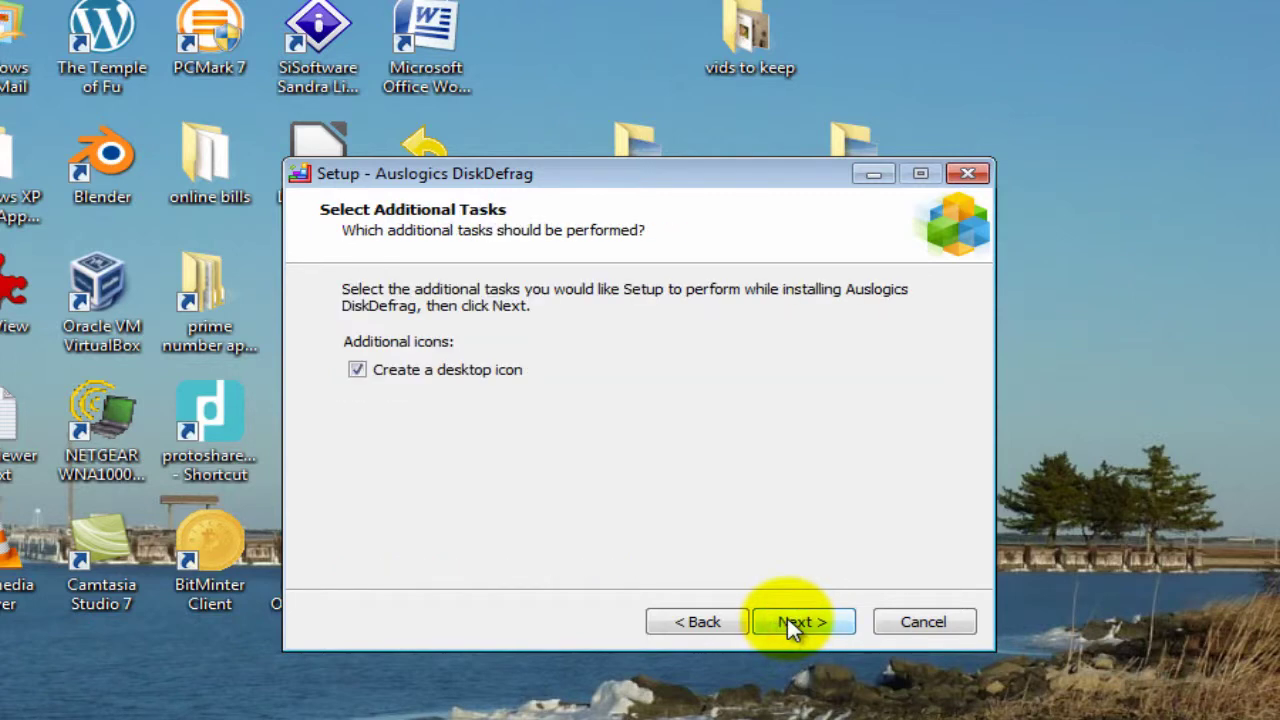
left_click(787, 620)
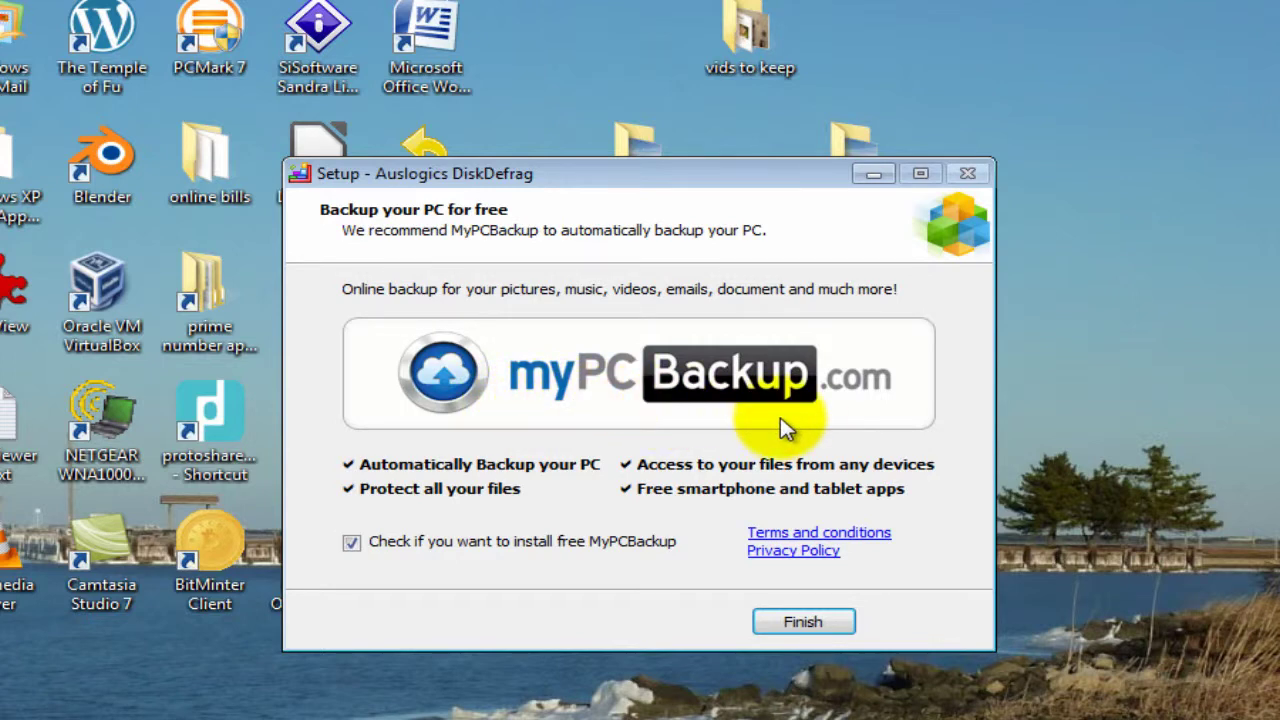
Step: Decline the MyPCBackup offer, finish setup, and move the DiskDefrag shortcut up beside VMware Player
left_click(352, 545)
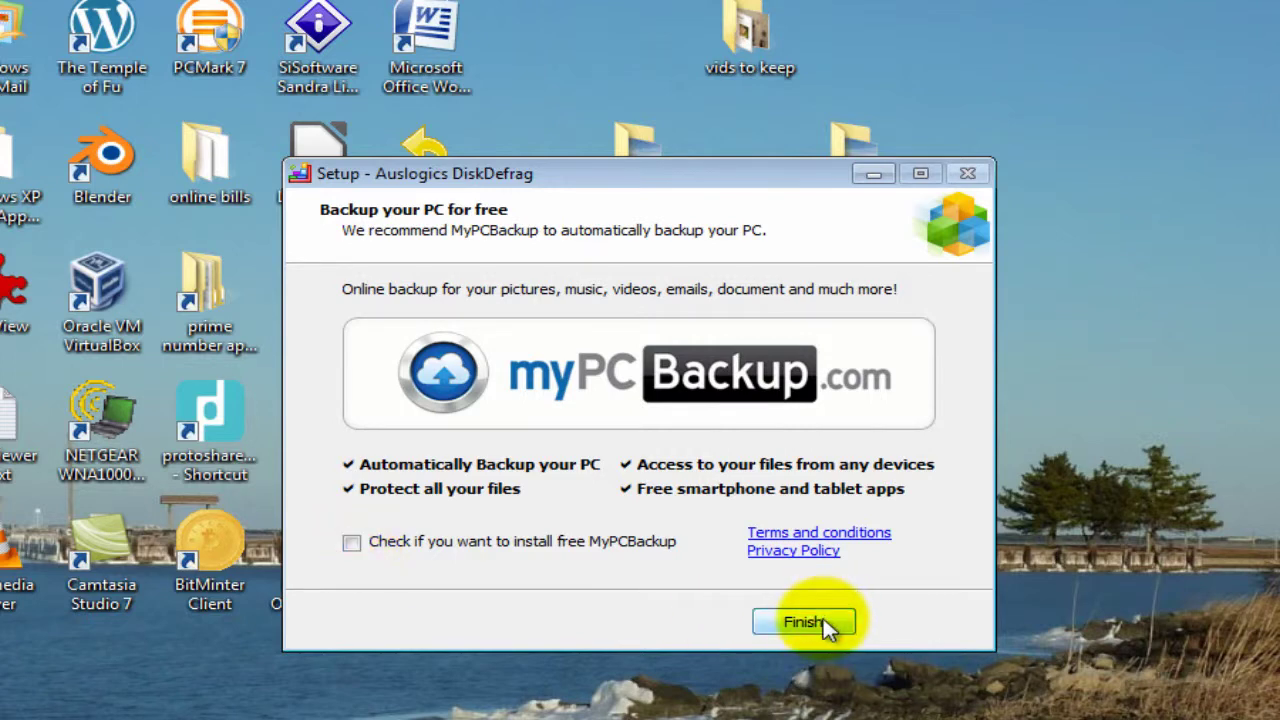
left_click(804, 622)
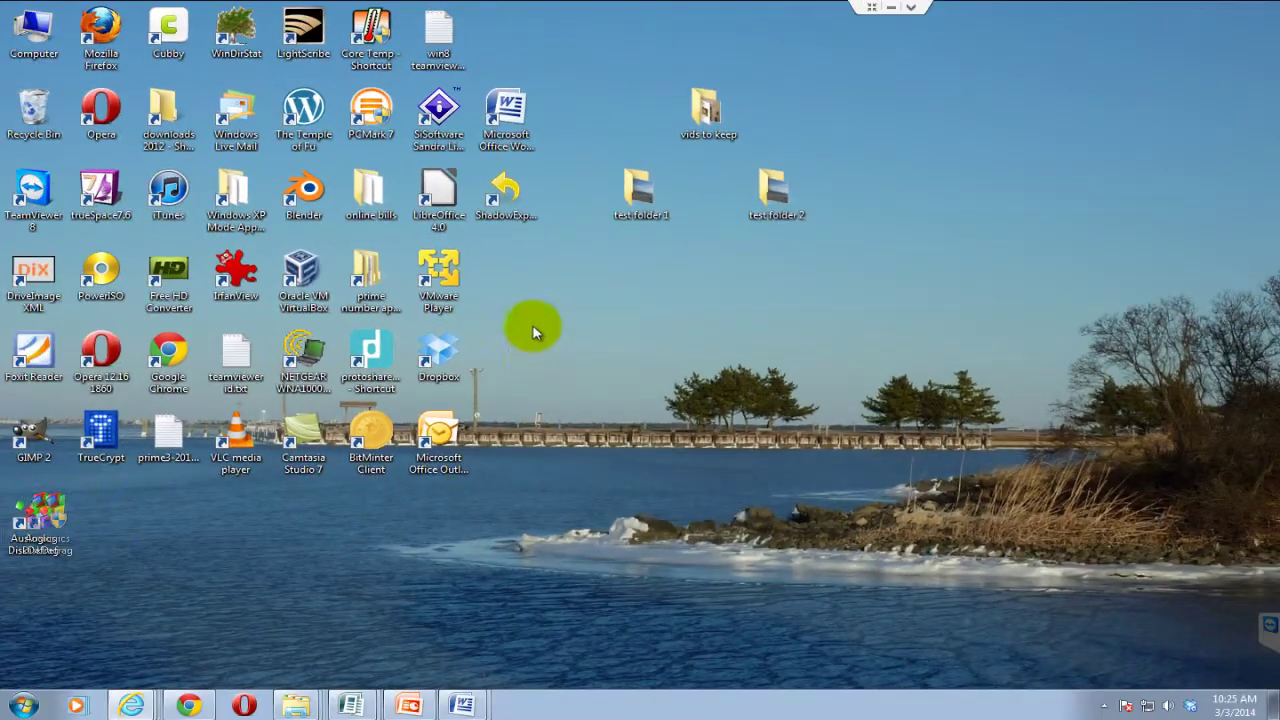
left_click_drag(533, 333, 527, 282)
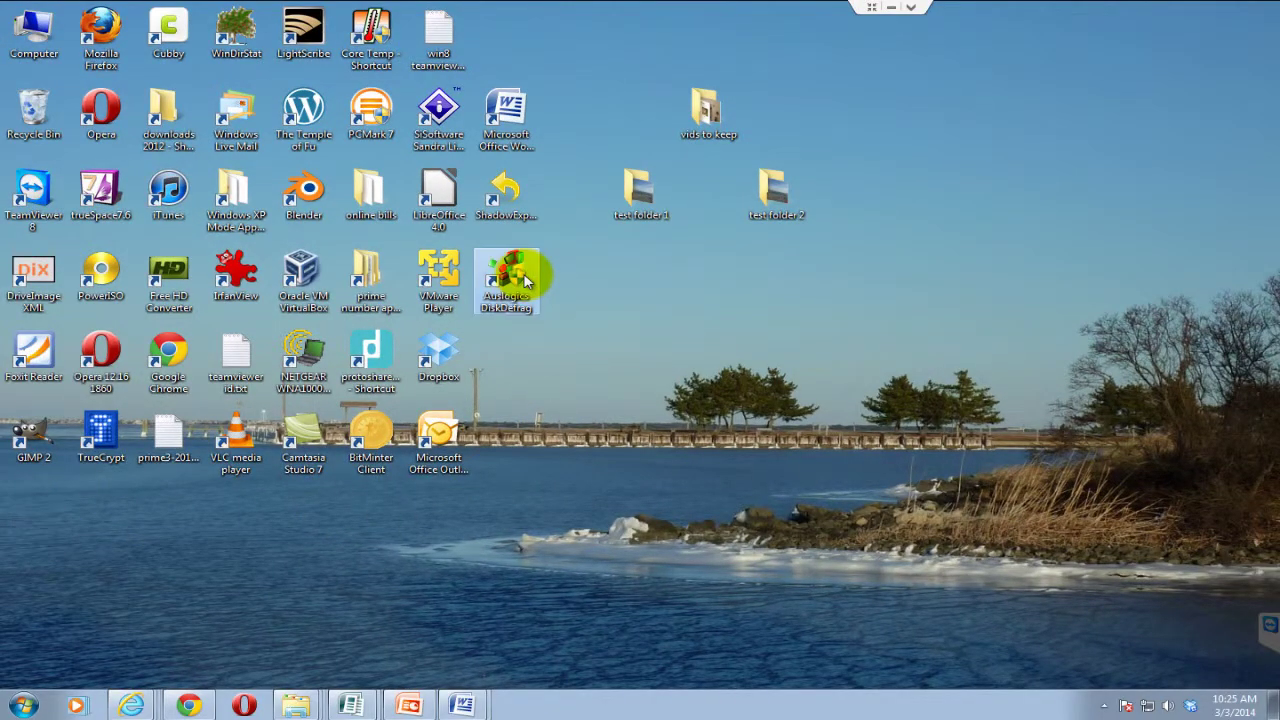
Step: Return to Google in Chrome, search 'adobe reader' and open the get.adobe.com/reader result
left_click(188, 705)
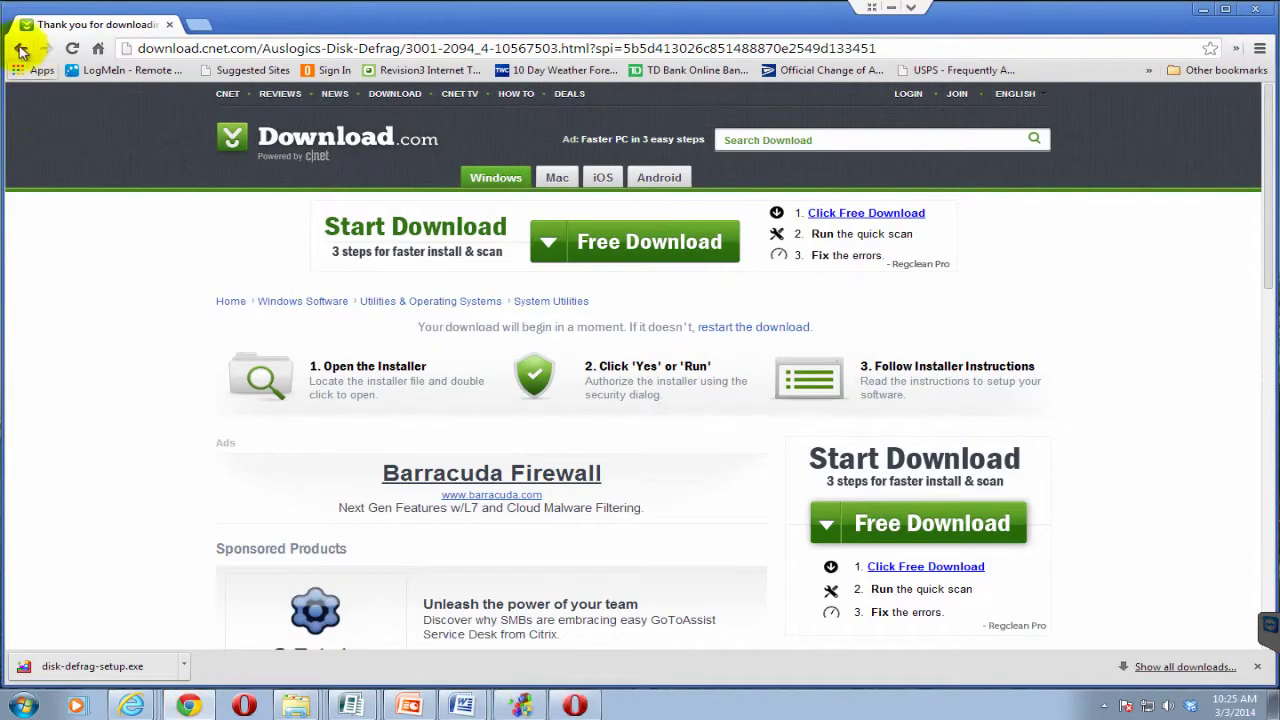
left_click_drag(18, 48, 60, 113)
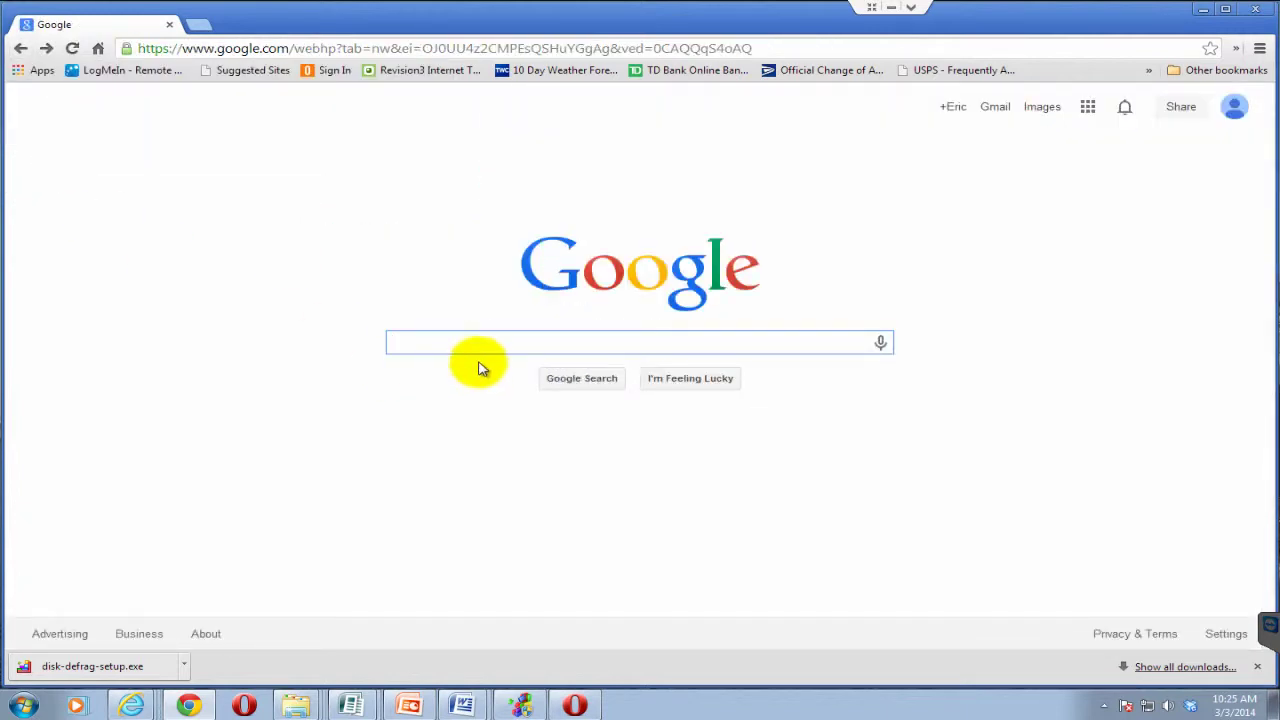
type("adobe re")
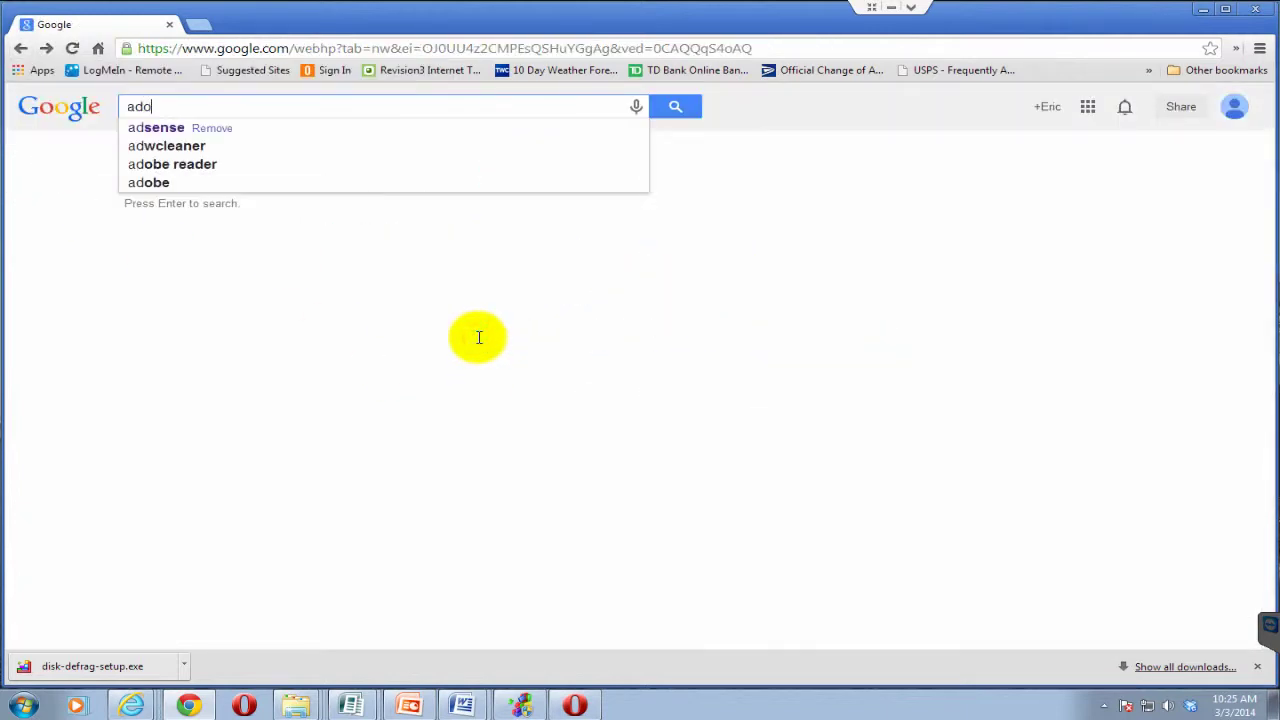
type("ader")
key("Return")
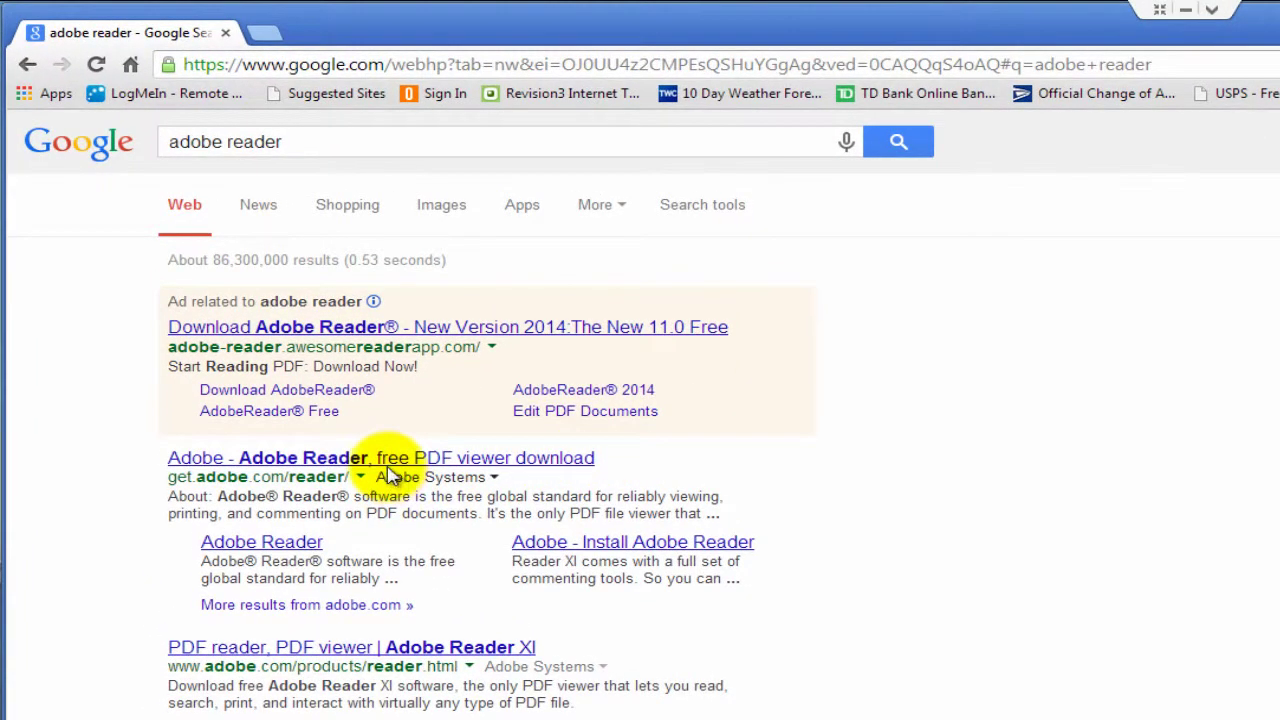
left_click(385, 467)
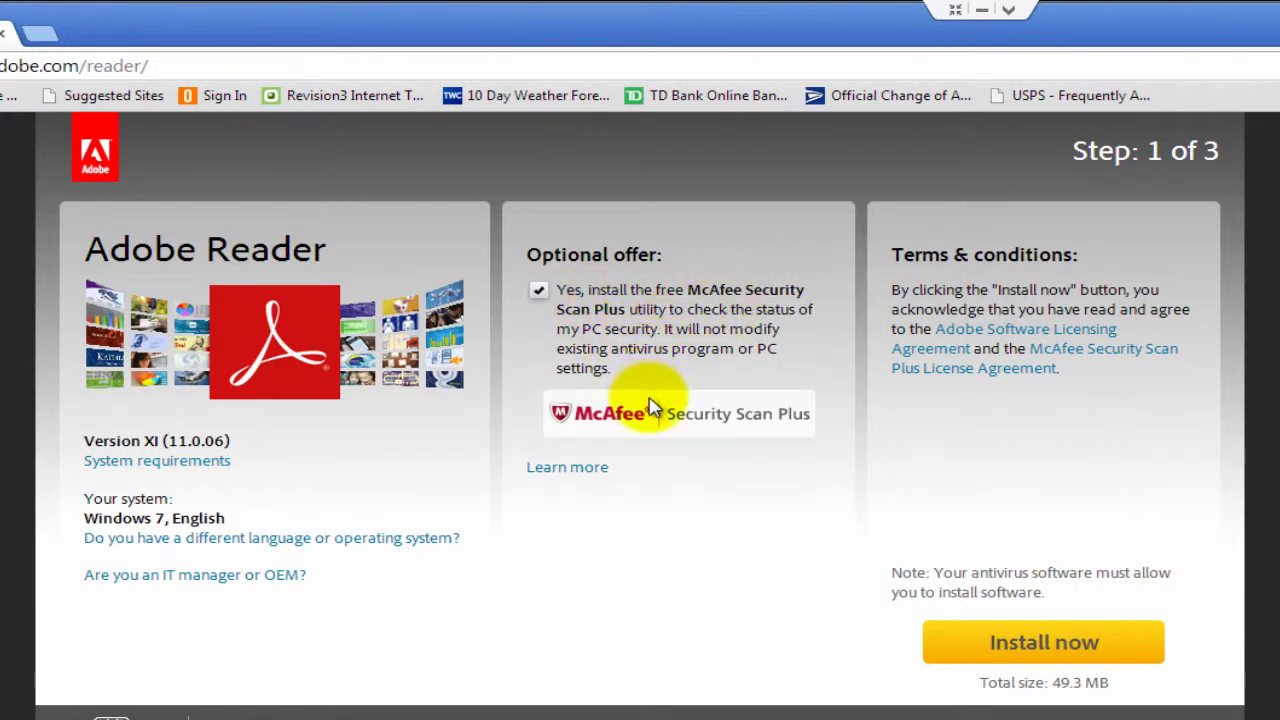
Step: Uncheck the McAfee Security Scan Plus offer and start the Adobe Reader XI download
left_click(539, 290)
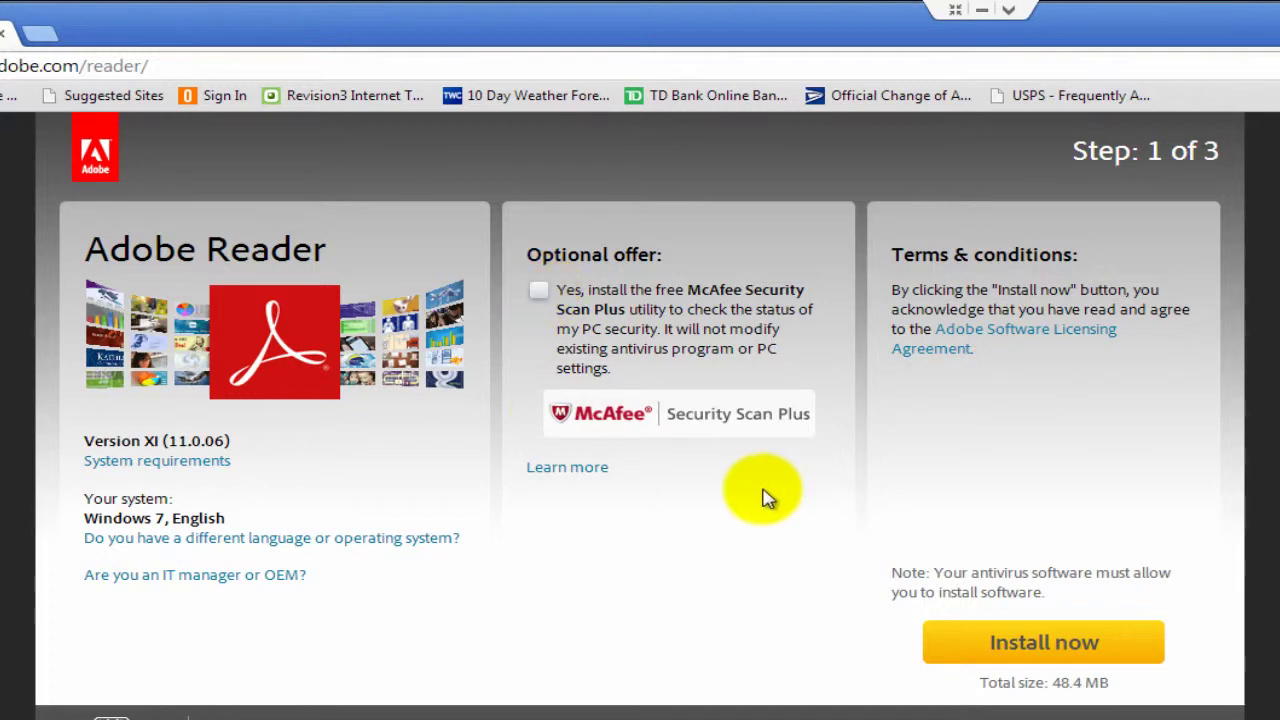
left_click(1113, 655)
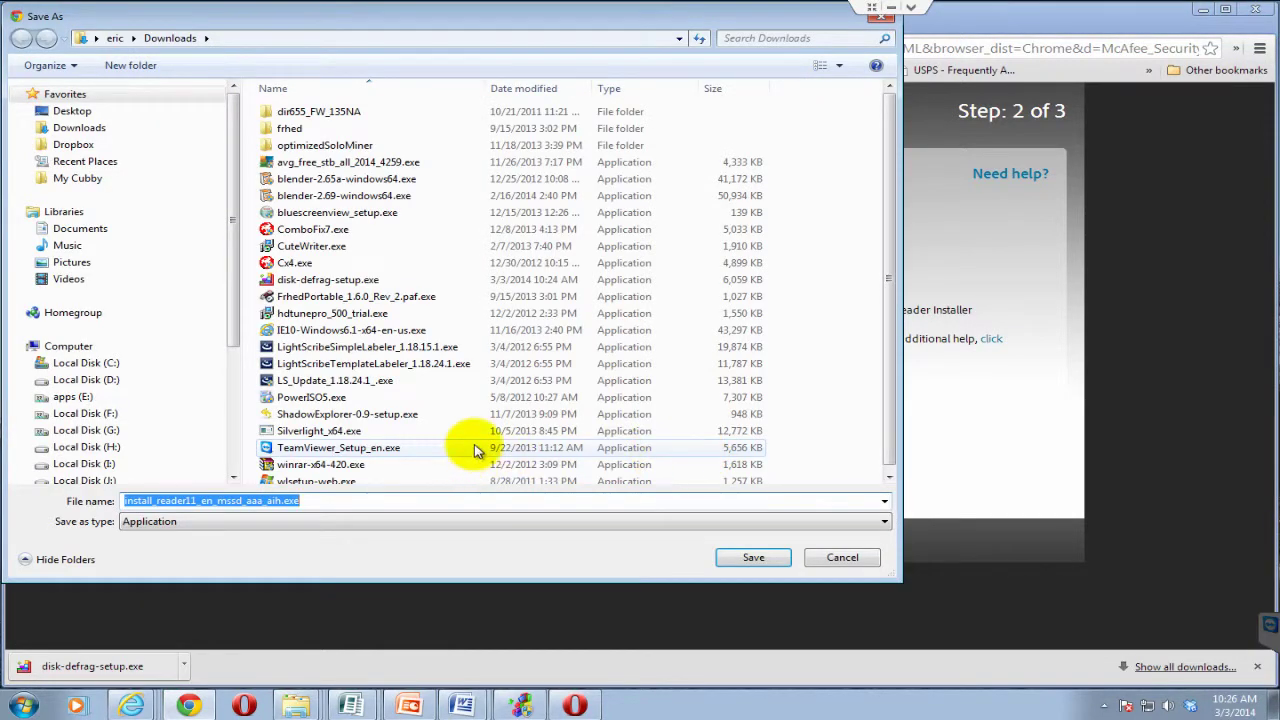
Step: Save install_reader11_en_mssd_aaa_aih.exe to Downloads and run it past the security warning
left_click(751, 561)
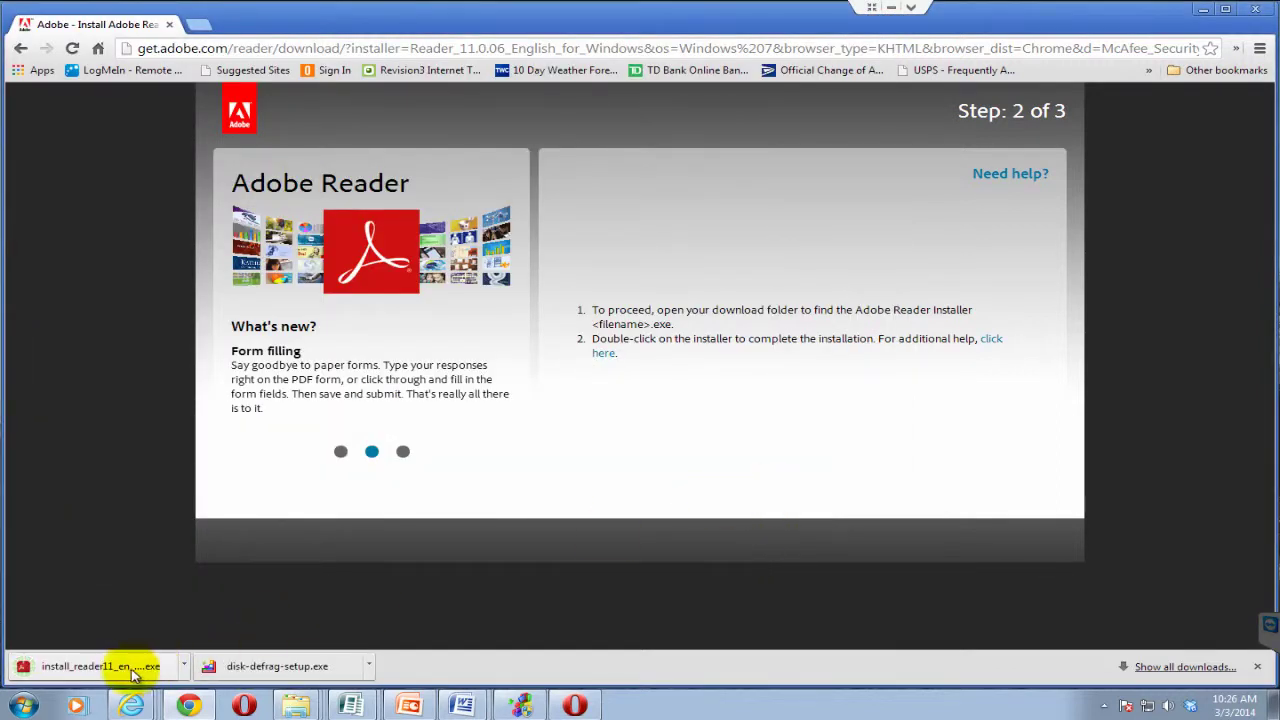
left_click(125, 673)
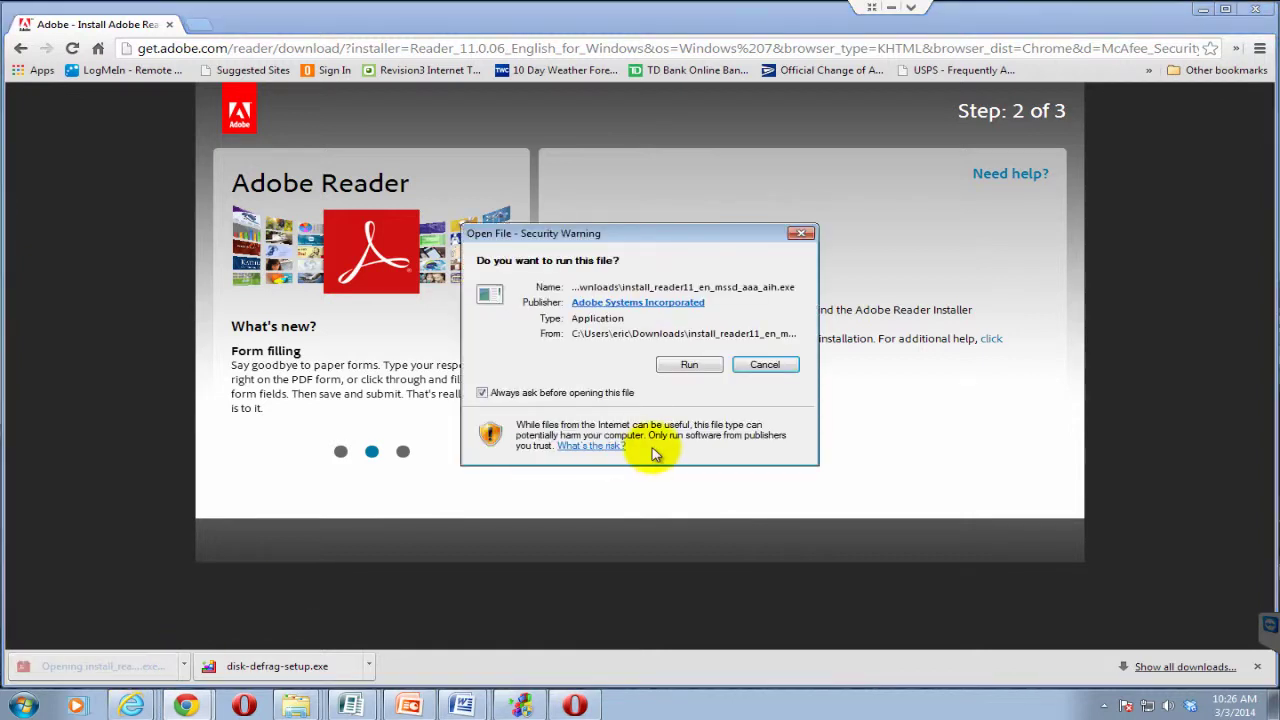
left_click(690, 366)
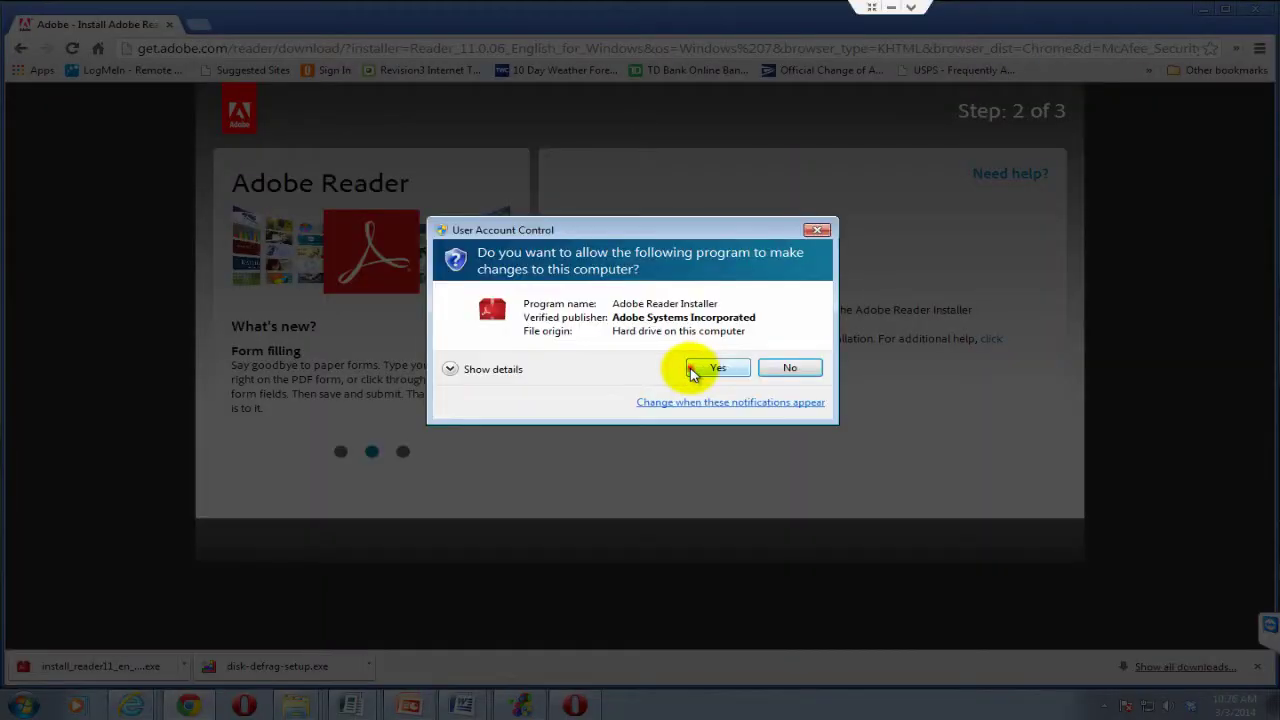
Step: Approve the UAC prompt, keep the updater preferences, and finish installing Adobe Reader
left_click(692, 369)
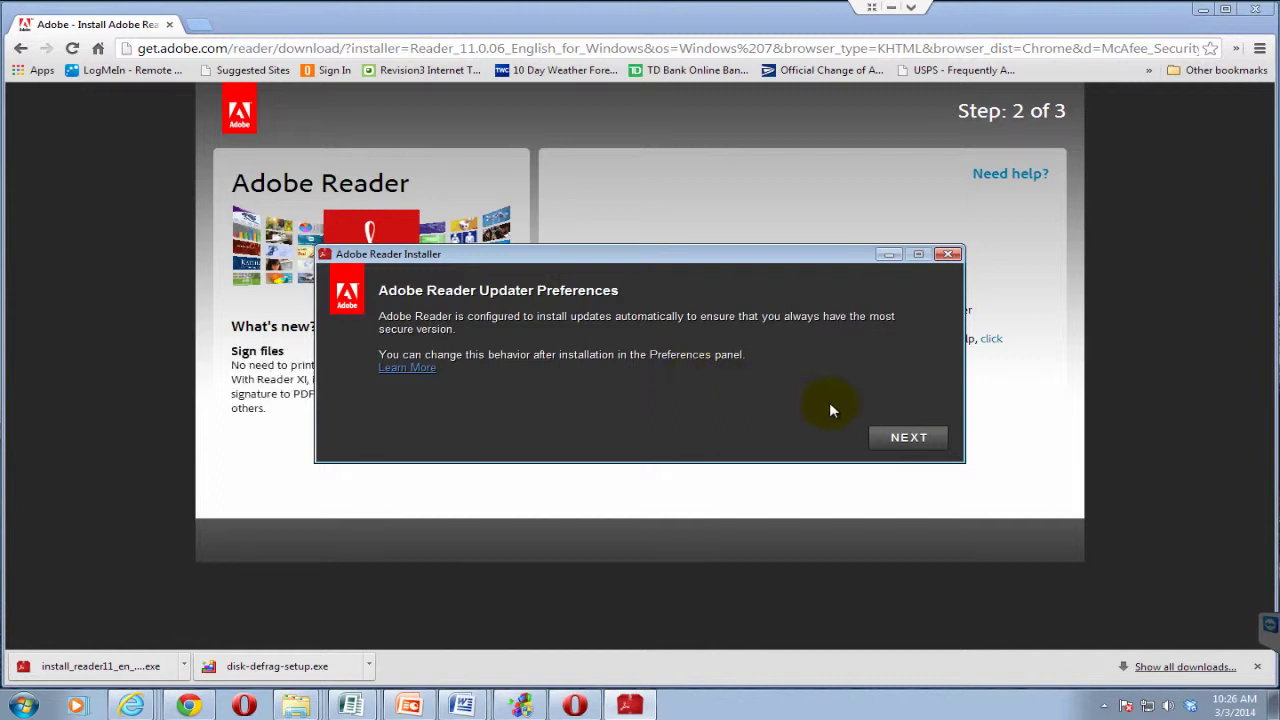
left_click(884, 437)
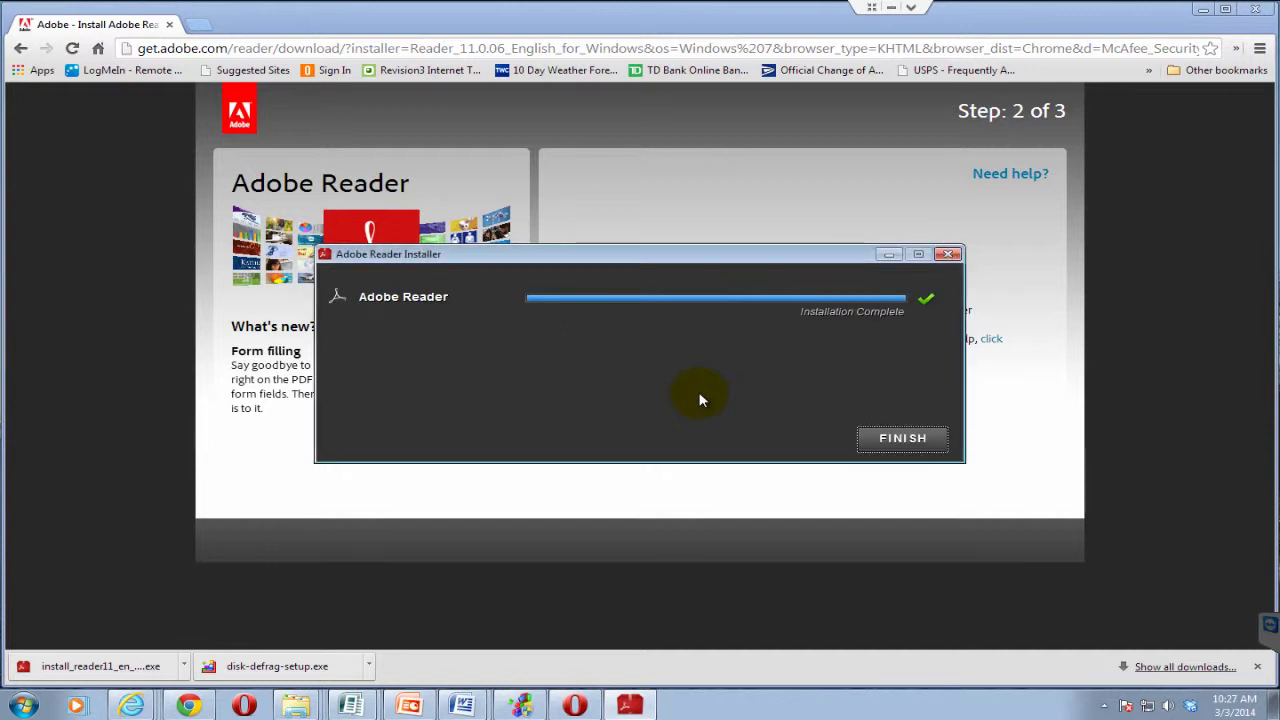
left_click(872, 440)
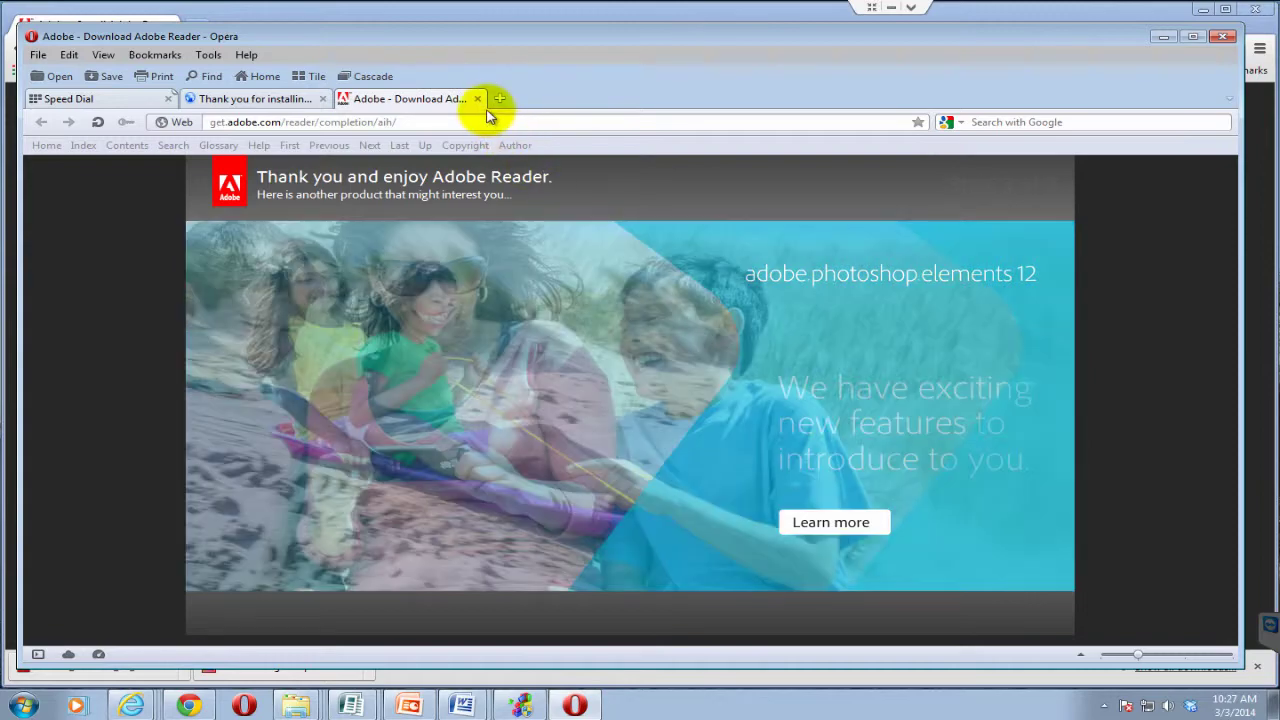
Step: Close the Adobe and Auslogics tabs, then close Opera and Chrome
left_click(478, 99)
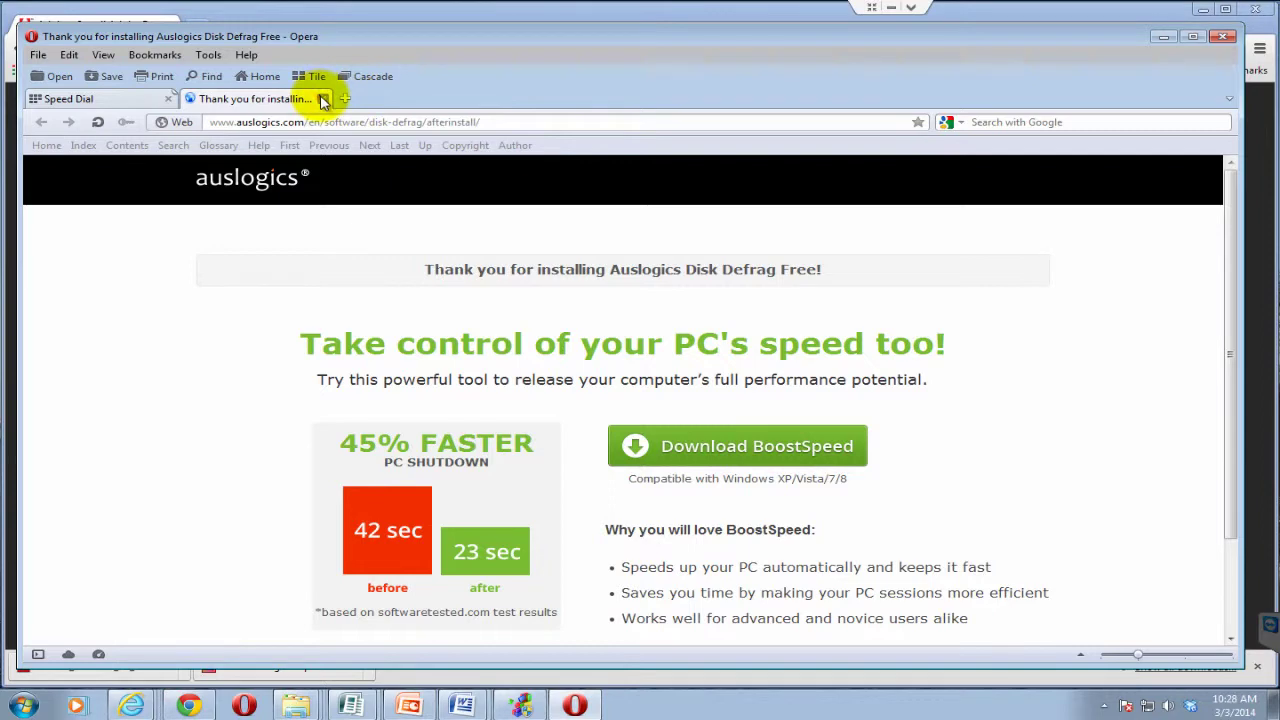
left_click(323, 99)
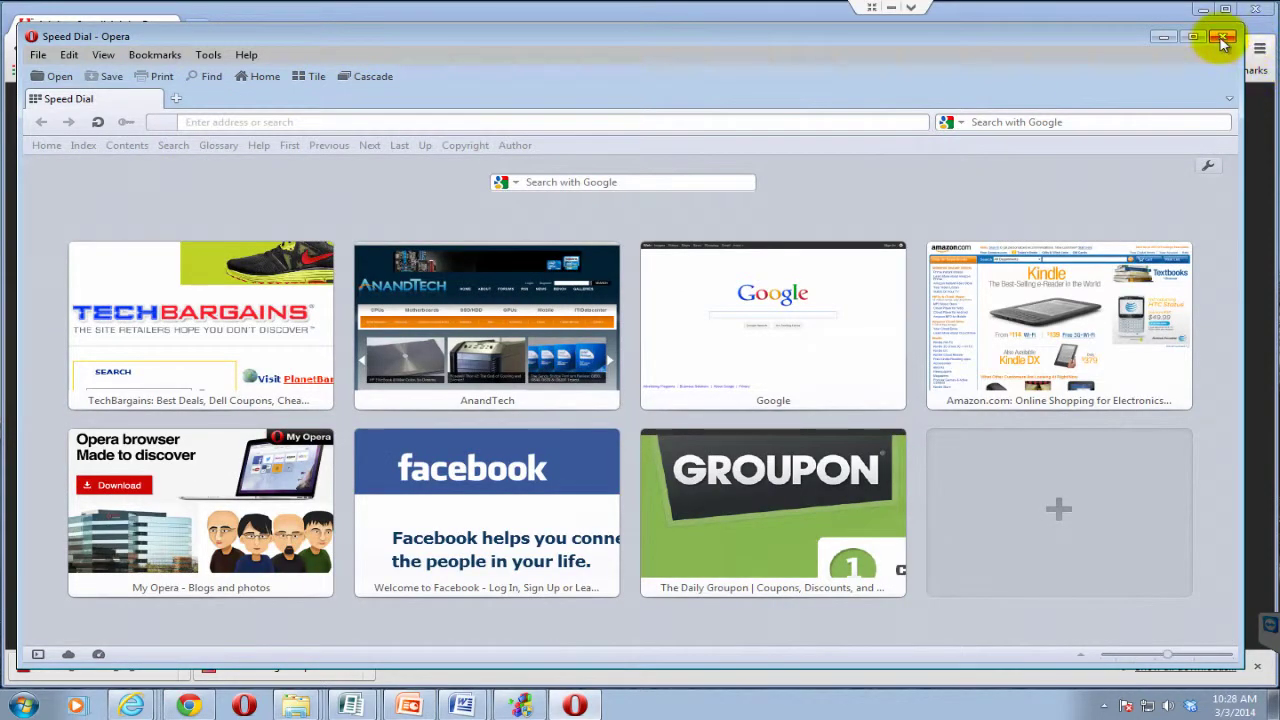
left_click(1222, 40)
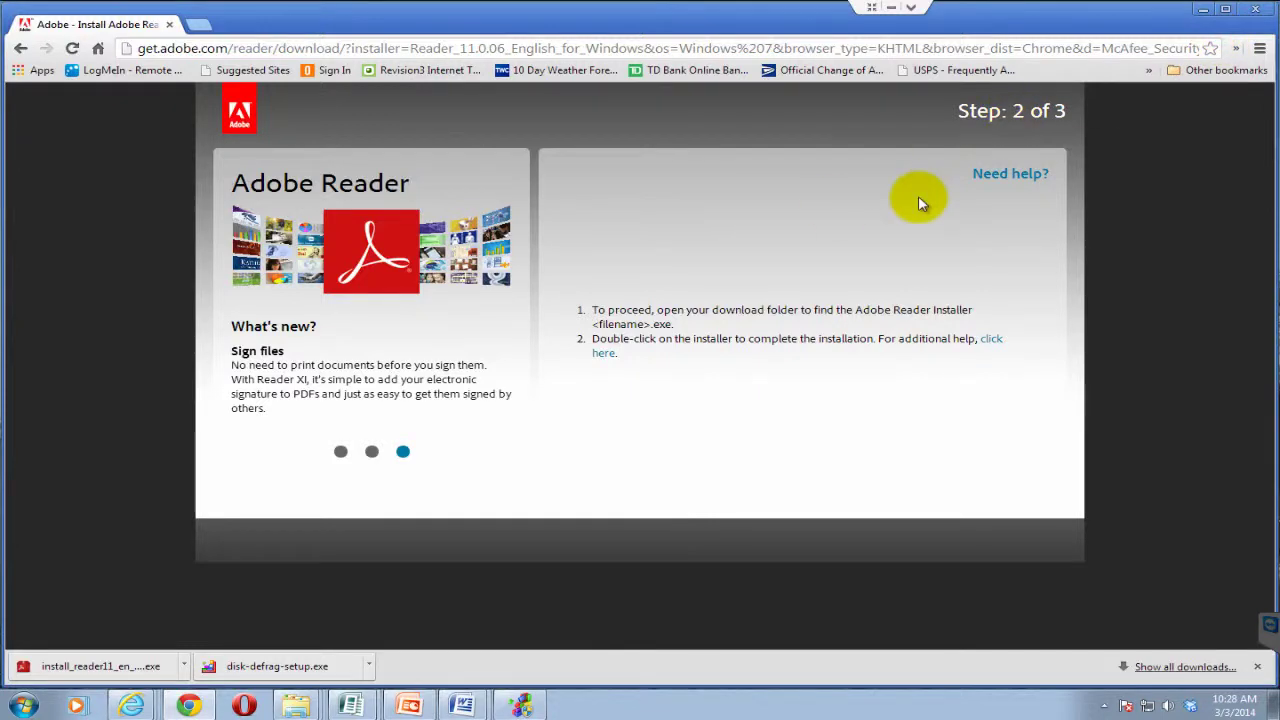
left_click(1251, 12)
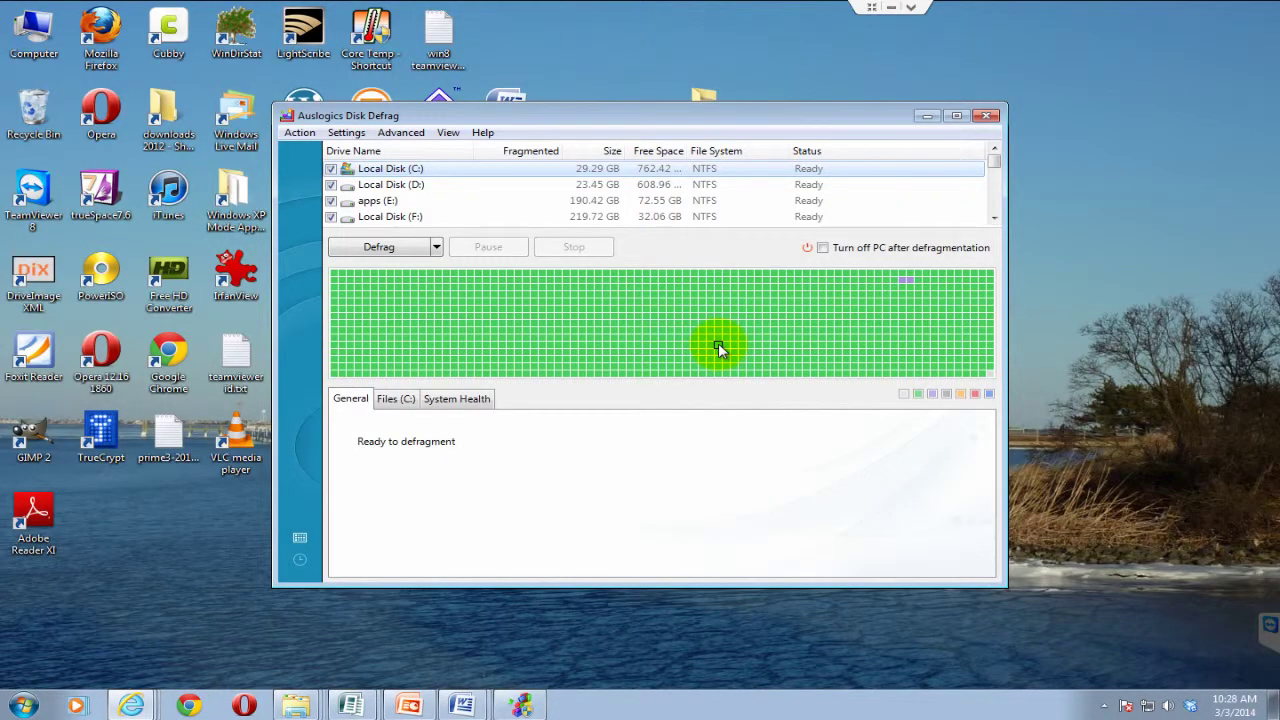